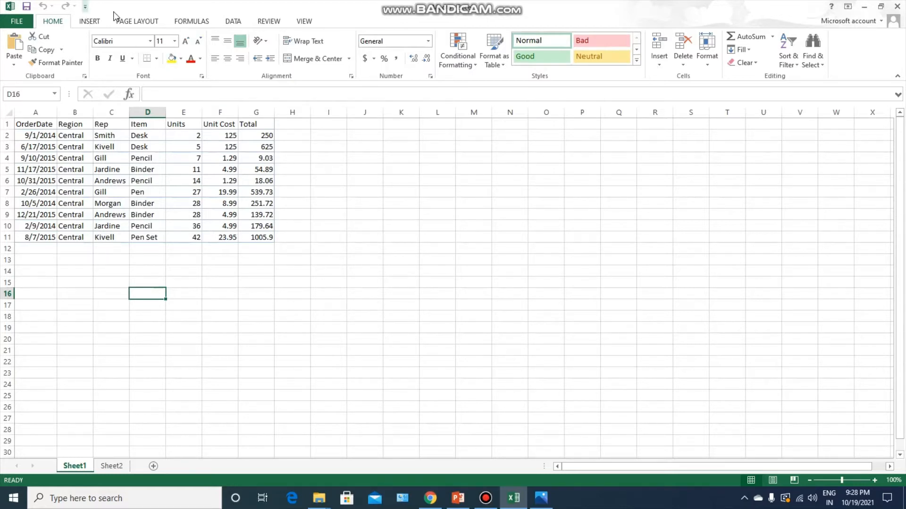
# Step: Start recording a macro named Macro1, stored in This Workbook
pyautogui.click(304, 22)
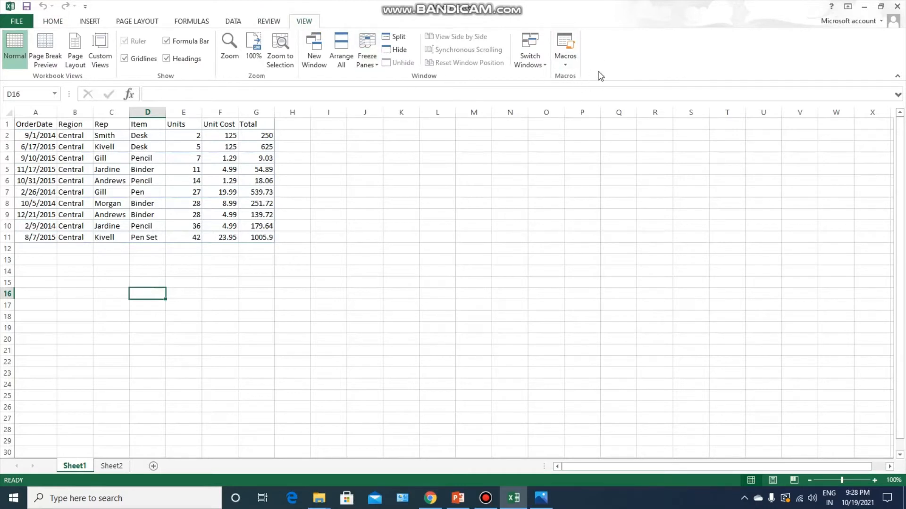
pyautogui.click(570, 66)
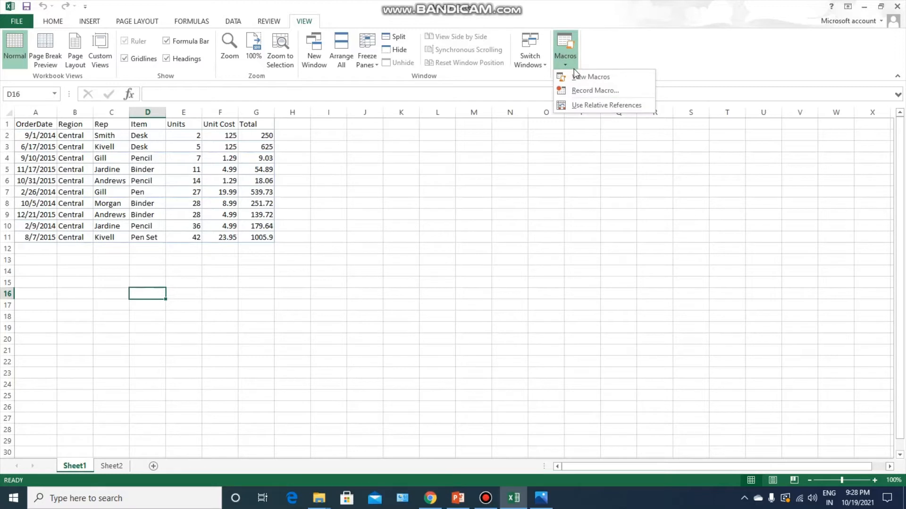
pyautogui.click(588, 90)
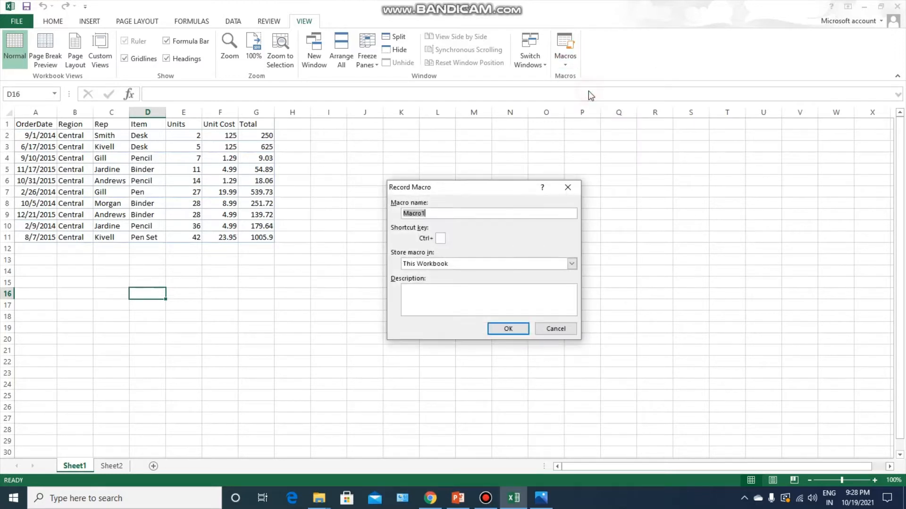
pyautogui.click(442, 211)
pyautogui.click(494, 329)
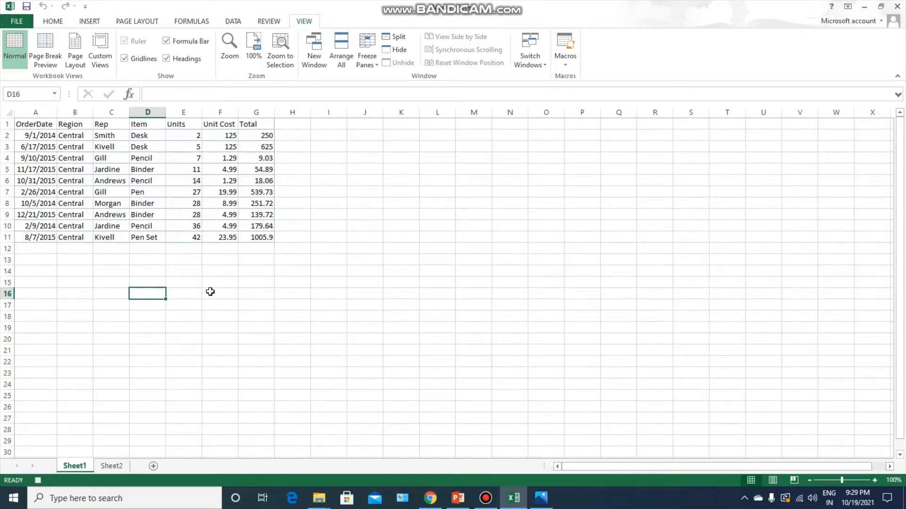
# Step: Format the header row A1:G1 as bold, 12 pt text centred horizontally and vertically, in a slightly taller row
pyautogui.moveTo(43, 126); pyautogui.dragTo(257, 122)
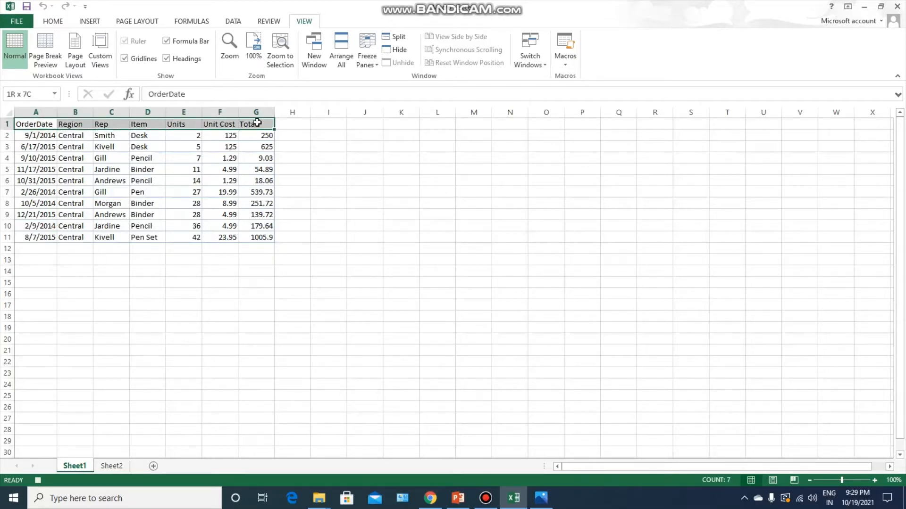
pyautogui.click(53, 22)
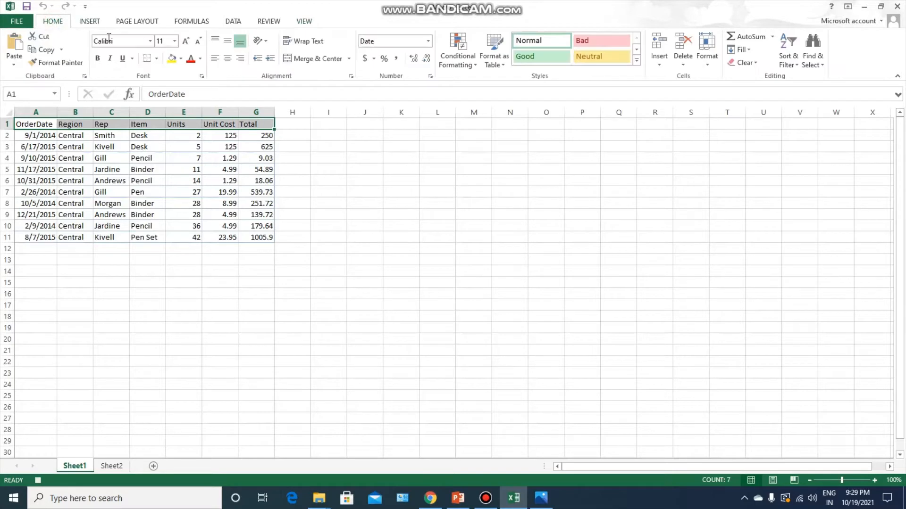
pyautogui.click(101, 60)
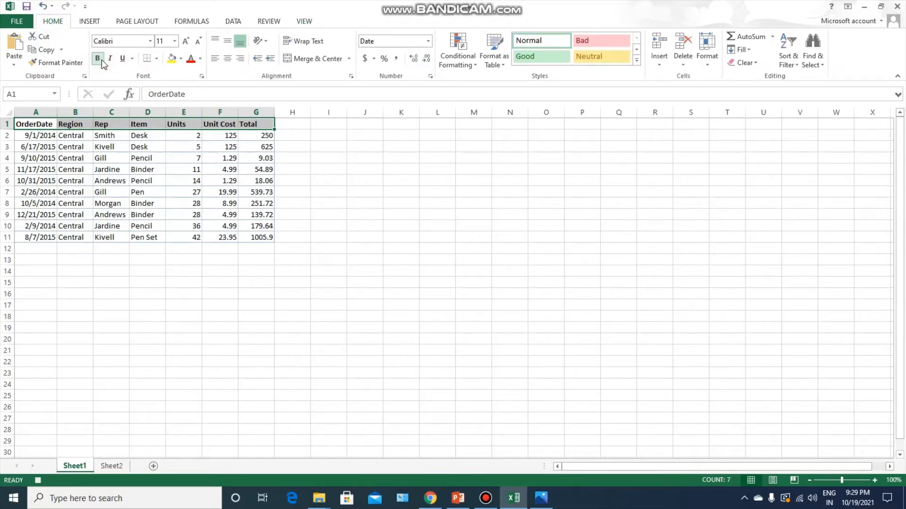
pyautogui.click(229, 43)
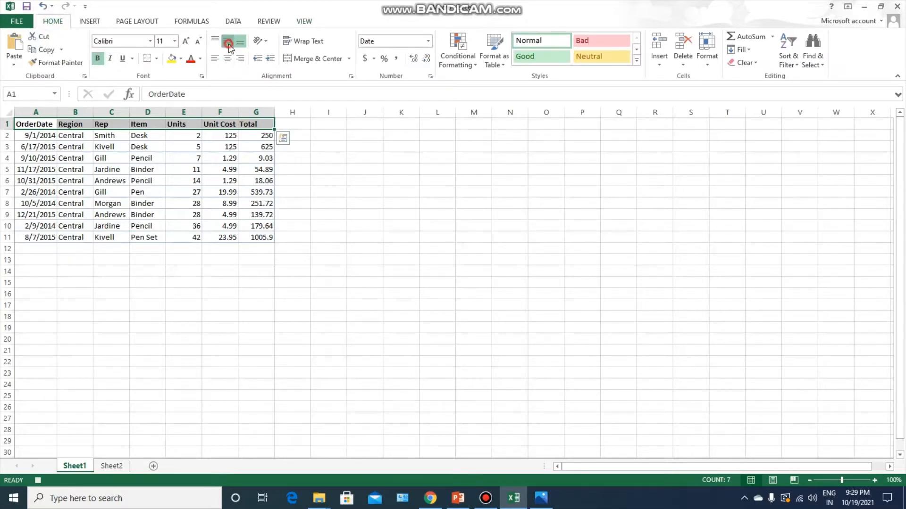
pyautogui.click(227, 58)
pyautogui.moveTo(4, 128); pyautogui.dragTo(4, 135)
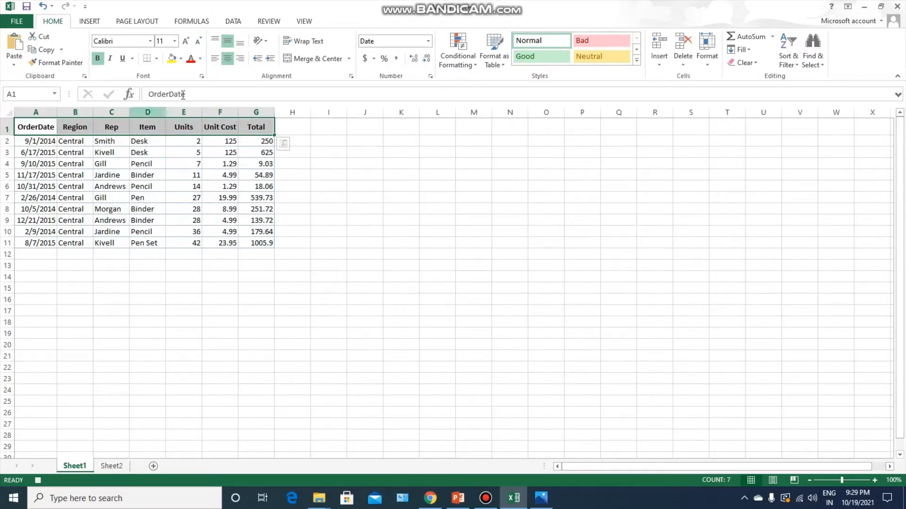
pyautogui.click(186, 42)
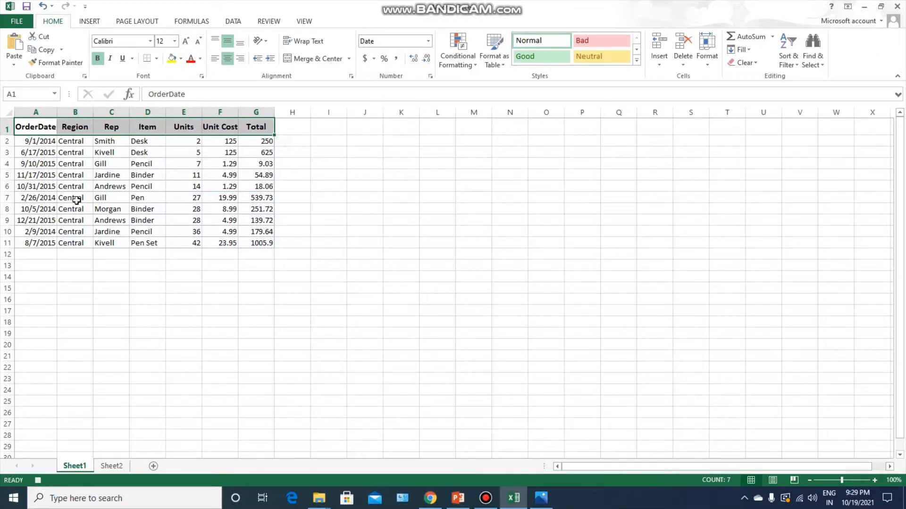
# Step: Apply all borders to the table A1:G11 and centre its contents horizontally
pyautogui.click(42, 142)
pyautogui.moveTo(43, 128); pyautogui.dragTo(262, 242)
pyautogui.click(156, 59)
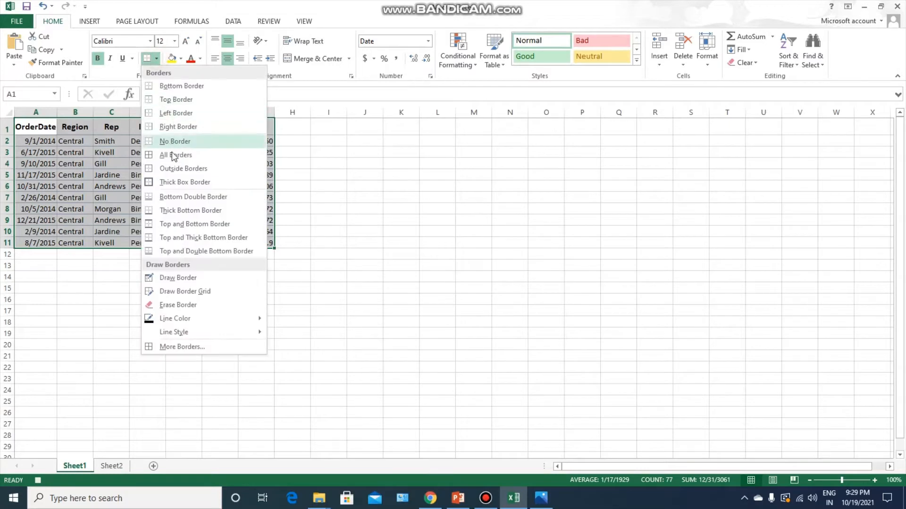
pyautogui.click(175, 154)
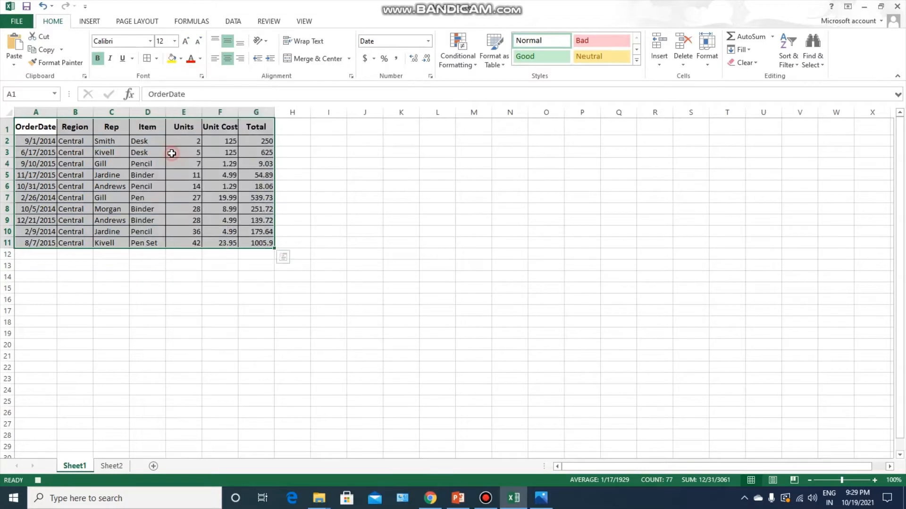
pyautogui.click(227, 59)
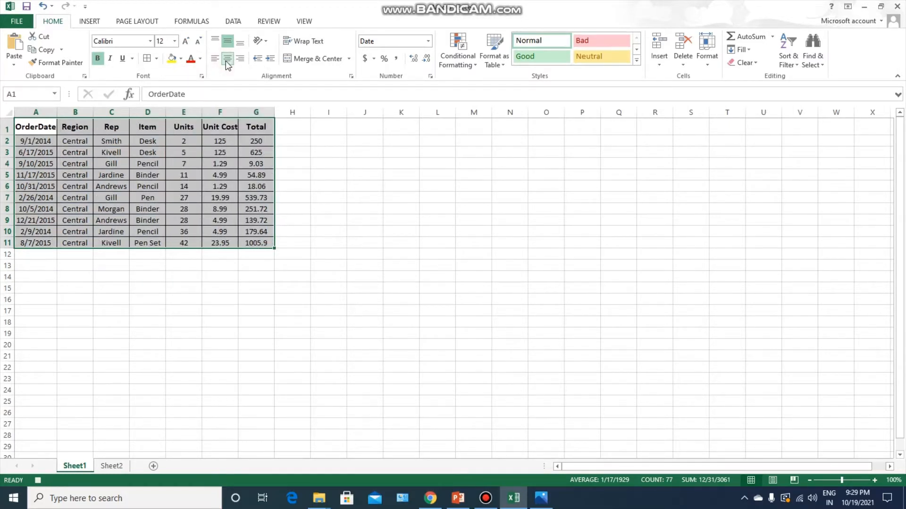
pyautogui.click(66, 264)
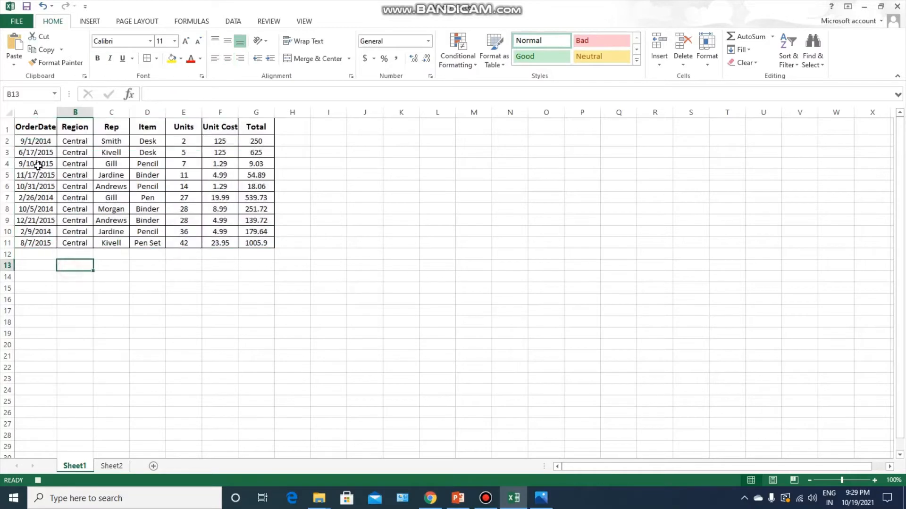
# Step: Format the order dates in A2:A11 with the 14-Mar date type
pyautogui.click(42, 141)
pyautogui.moveTo(42, 140); pyautogui.dragTo(35, 243)
pyautogui.rightClick(44, 200)
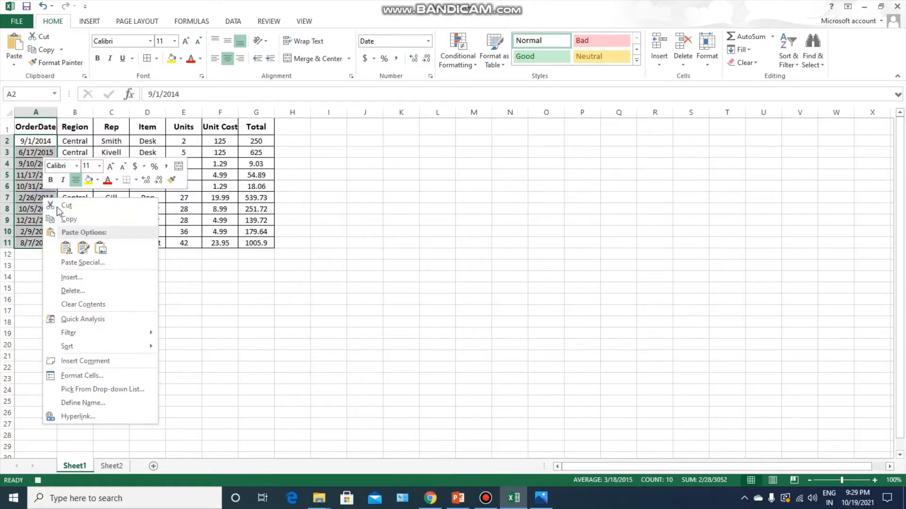
pyautogui.click(101, 376)
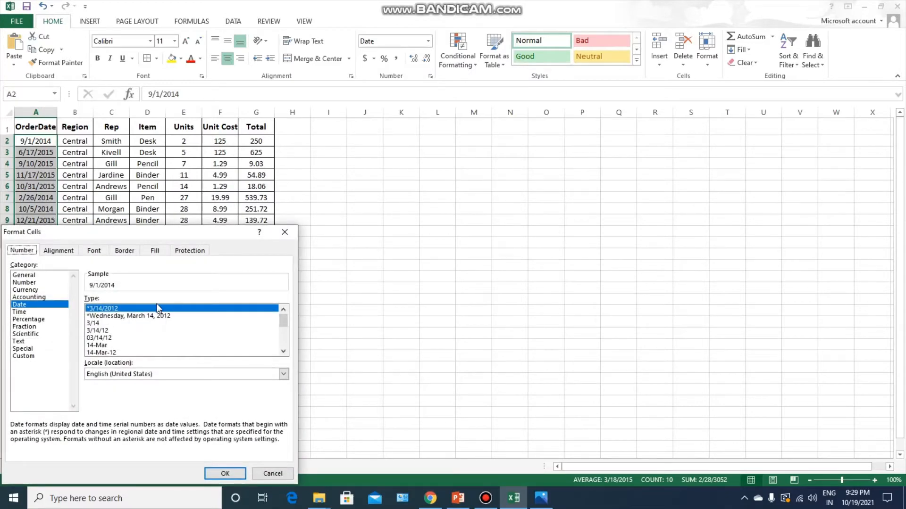
pyautogui.click(101, 345)
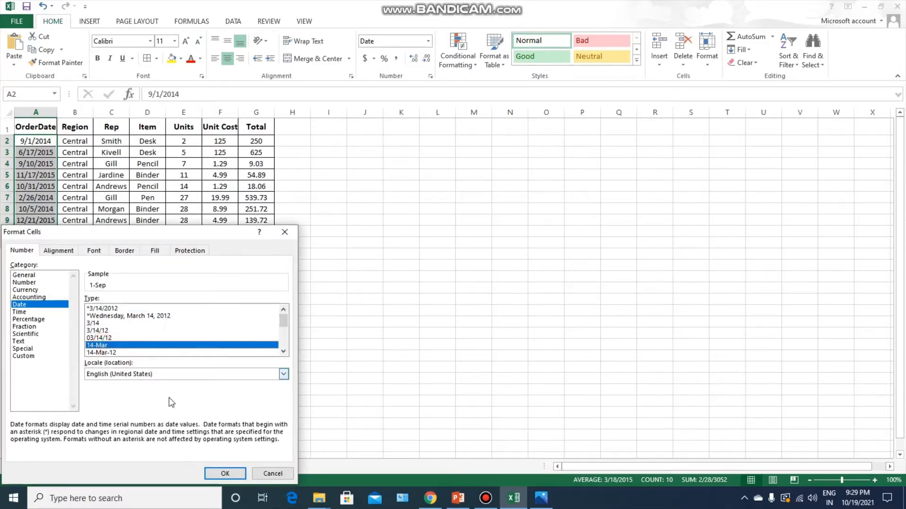
pyautogui.click(229, 472)
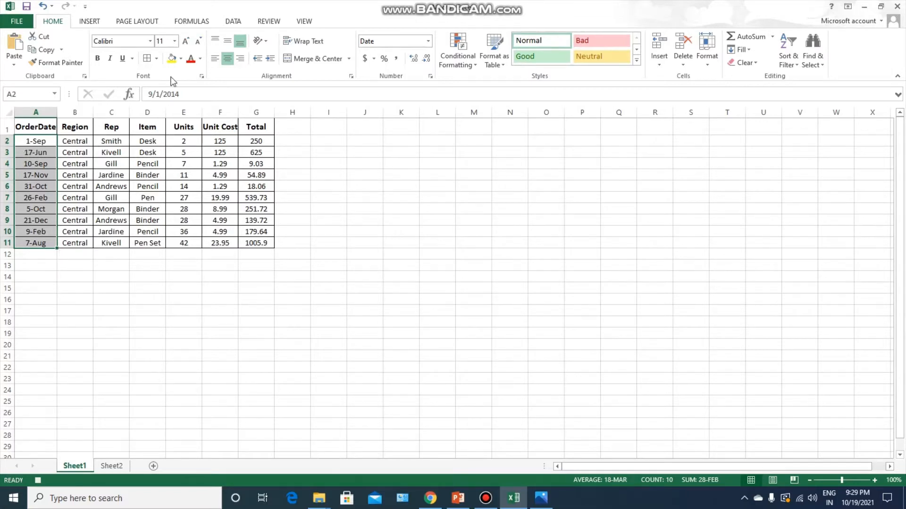
# Step: Fill the order dates in A2:A11 yellow and the Region and Rep columns B1:C11 light green
pyautogui.click(181, 59)
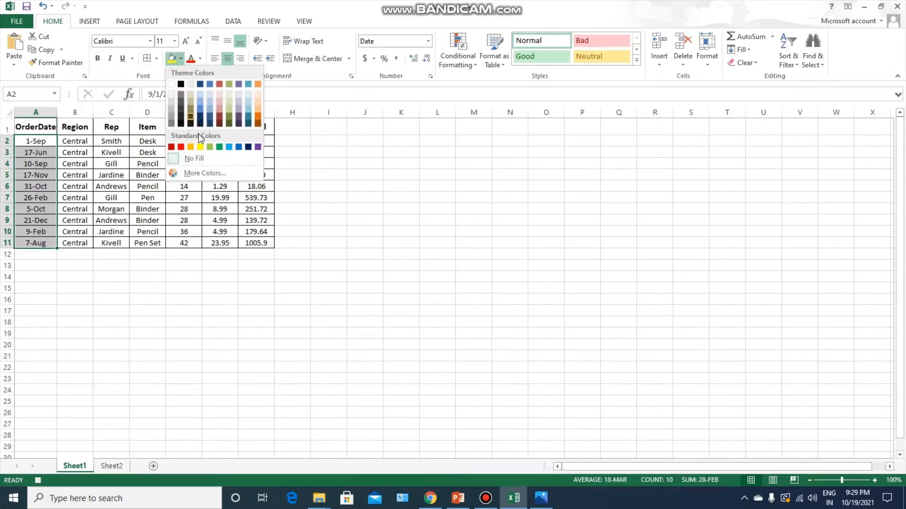
pyautogui.click(202, 147)
pyautogui.moveTo(83, 128); pyautogui.dragTo(108, 241)
pyautogui.click(180, 58)
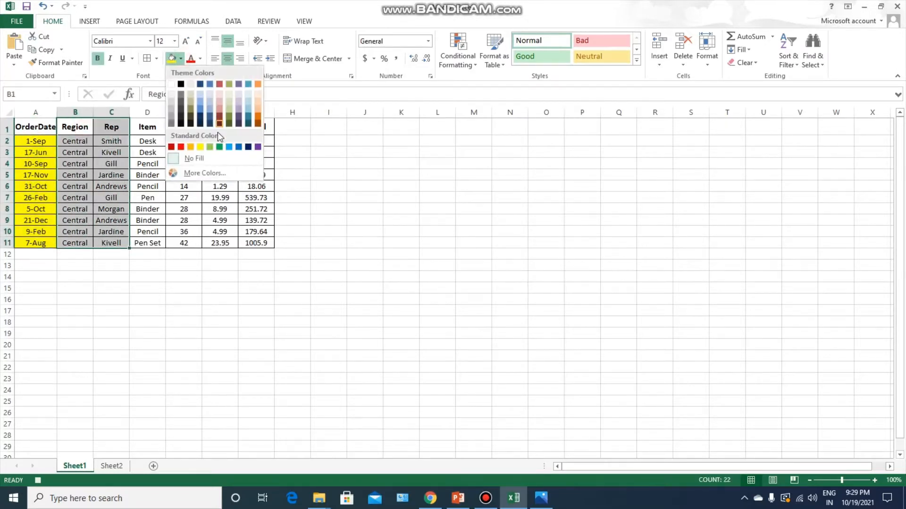
pyautogui.click(209, 146)
# Step: Fill the Item and Units columns D1:E11 pale olive green and make the Unit Cost and Total text in F1:G11 red
pyautogui.moveTo(147, 127); pyautogui.dragTo(198, 239)
pyautogui.click(181, 59)
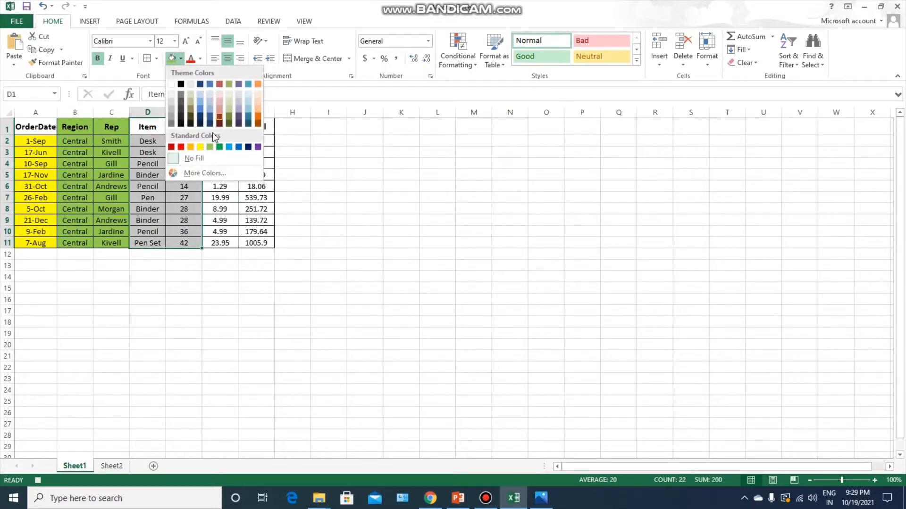
pyautogui.click(226, 106)
pyautogui.moveTo(220, 126); pyautogui.dragTo(266, 241)
pyautogui.click(191, 59)
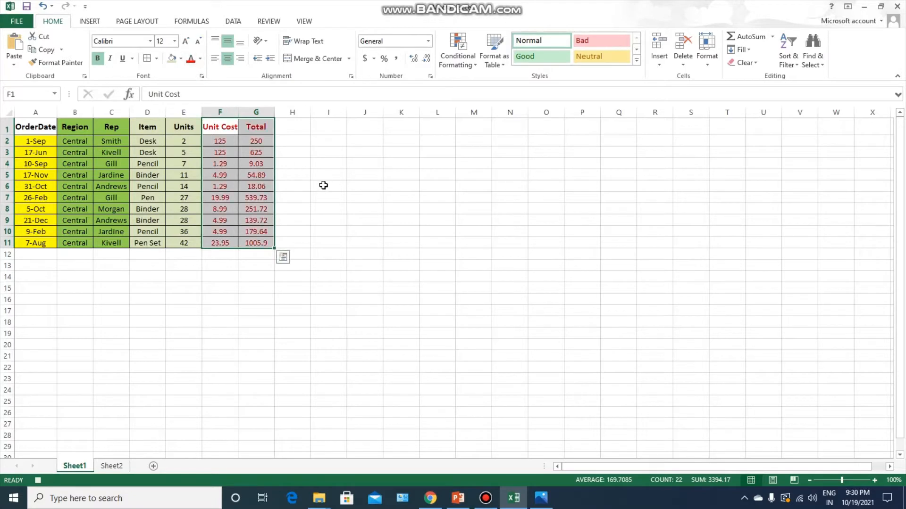
pyautogui.click(324, 185)
# Step: Add a thick box border around the whole table A1:G11
pyautogui.moveTo(42, 125); pyautogui.dragTo(265, 238)
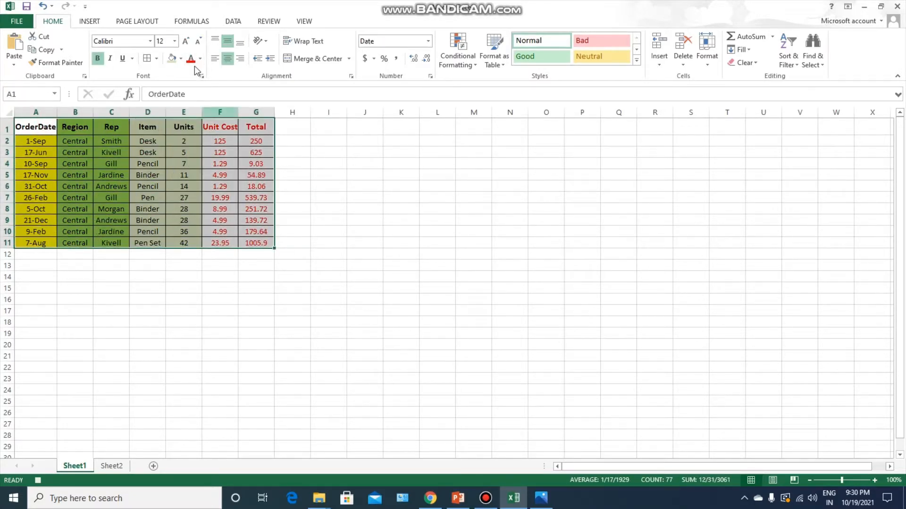
pyautogui.click(156, 58)
pyautogui.click(172, 182)
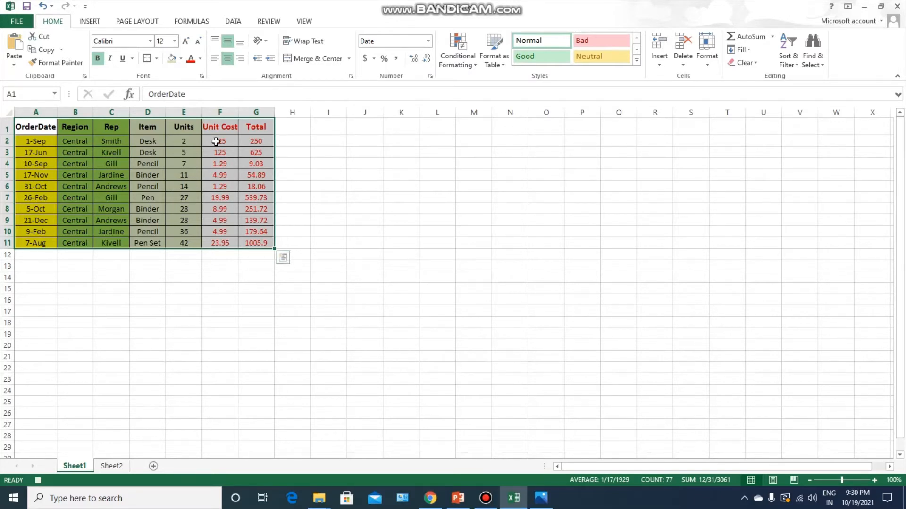
# Step: Stop recording the macro
pyautogui.click(304, 21)
pyautogui.click(561, 67)
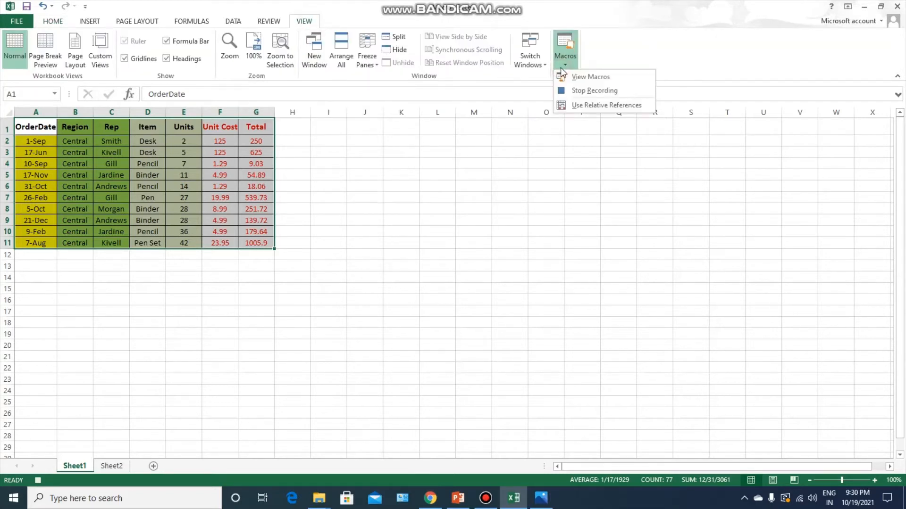
pyautogui.click(578, 92)
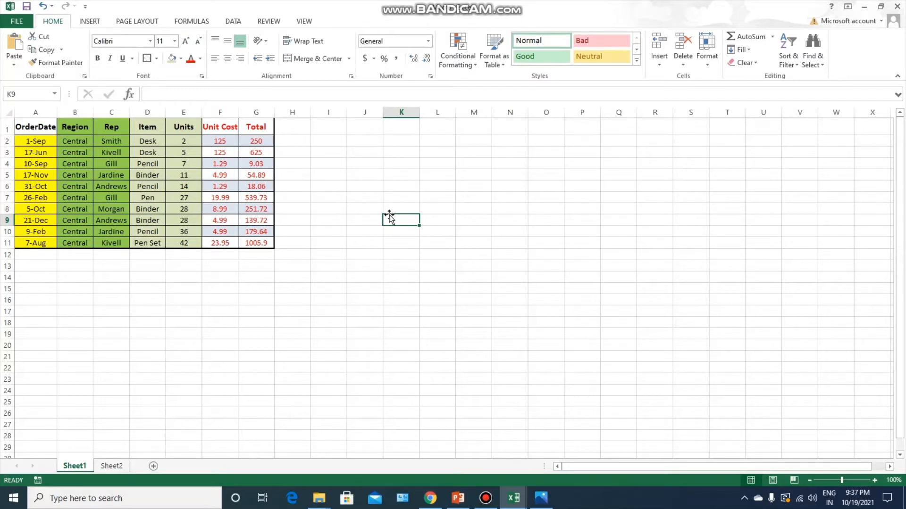
# Step: Draw an oval about 0.8" high and 0.89" wide on the empty cells just beside the table, around column I
pyautogui.click(97, 23)
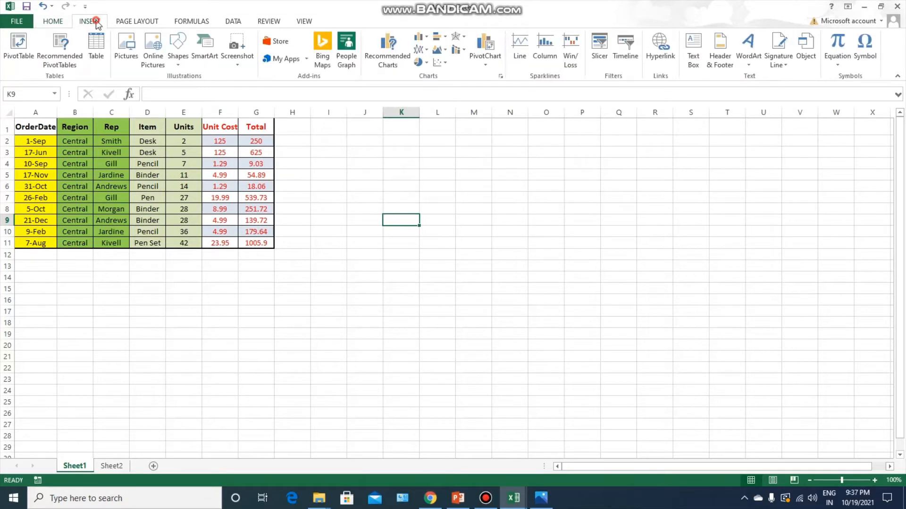
pyautogui.click(189, 63)
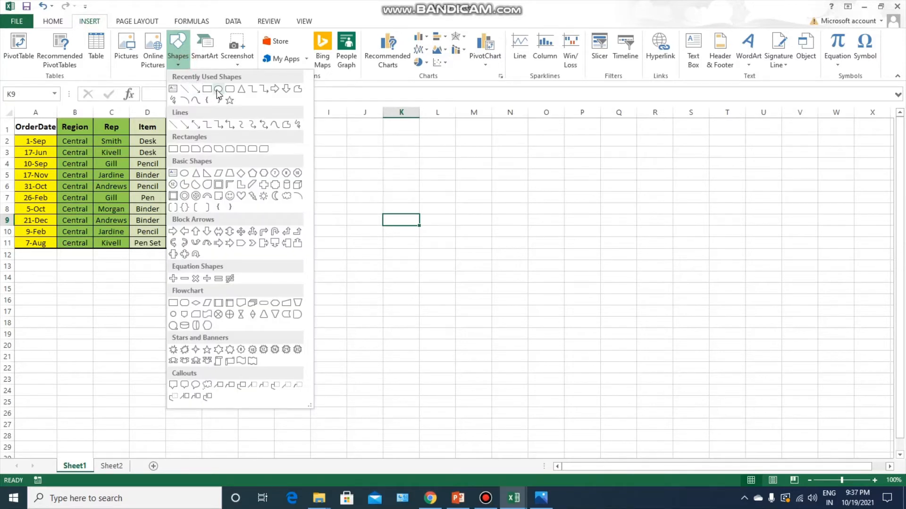
pyautogui.click(198, 88)
pyautogui.moveTo(311, 148)
pyautogui.mouseDown()
pyautogui.moveTo(385, 216)
pyautogui.moveTo(350, 184)
pyautogui.mouseUp()
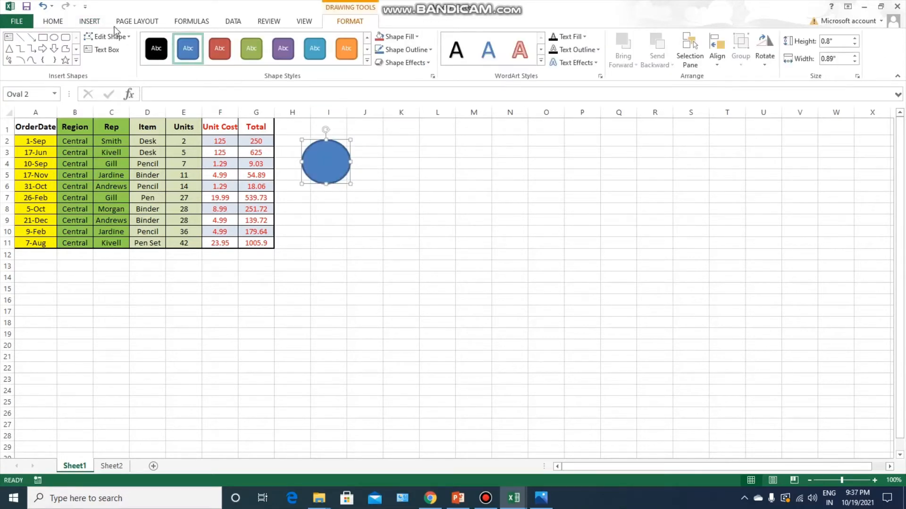
# Step: Fill the oval with yellow and move it slightly up
pyautogui.click(53, 21)
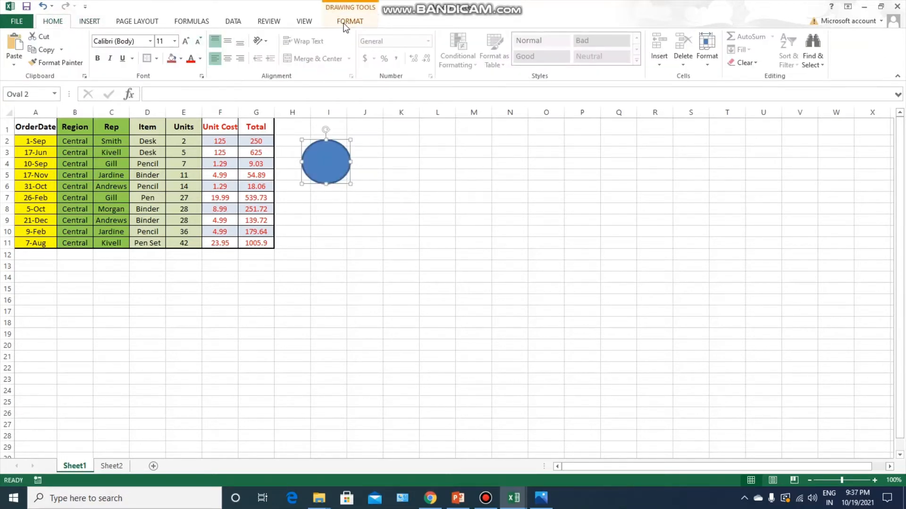
pyautogui.click(344, 25)
pyautogui.click(56, 20)
pyautogui.click(180, 58)
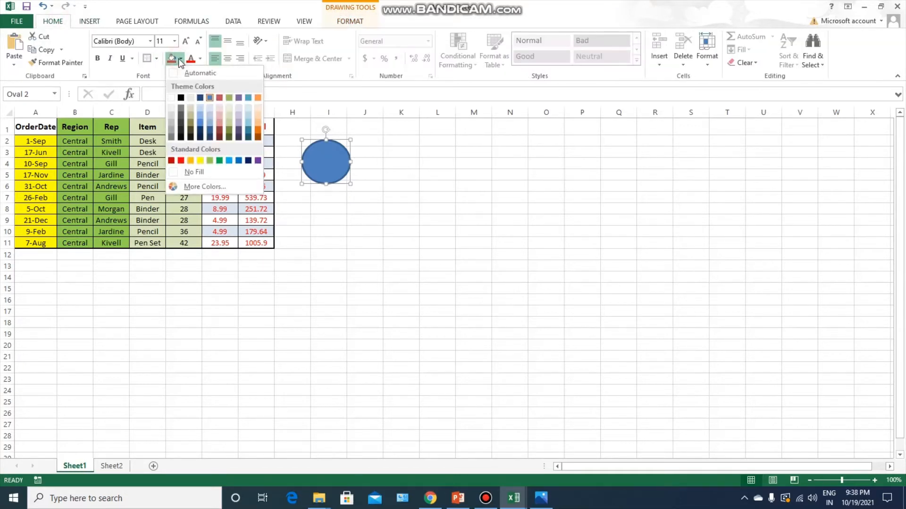
pyautogui.click(200, 161)
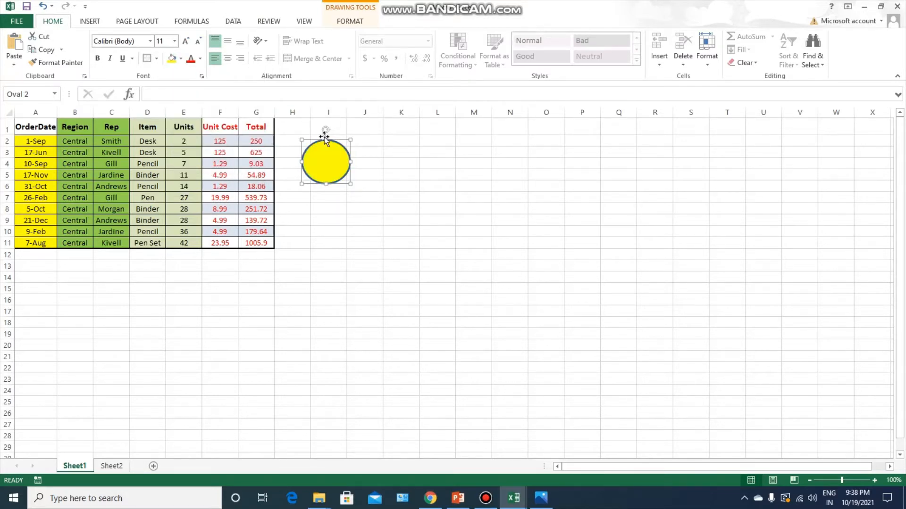
pyautogui.moveTo(329, 138); pyautogui.dragTo(330, 133)
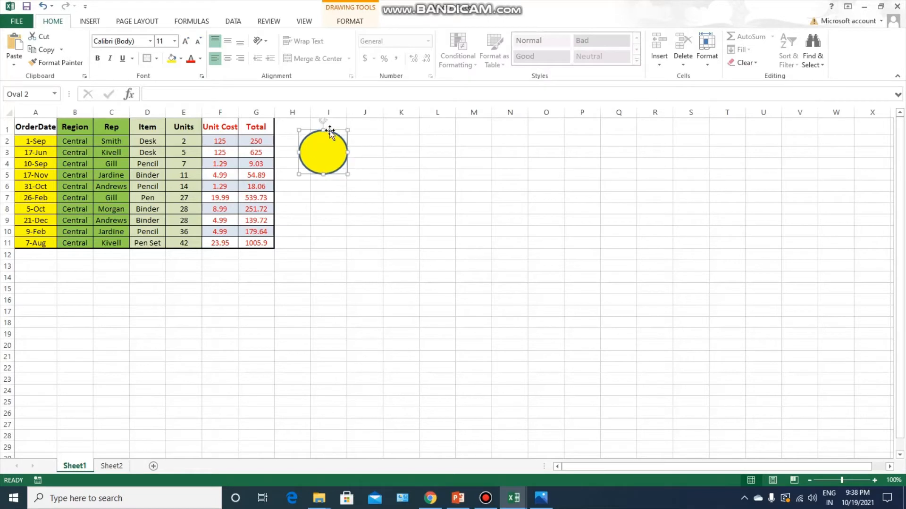
# Step: Assign Macro1 to the yellow oval and deselect the shape
pyautogui.rightClick(324, 150)
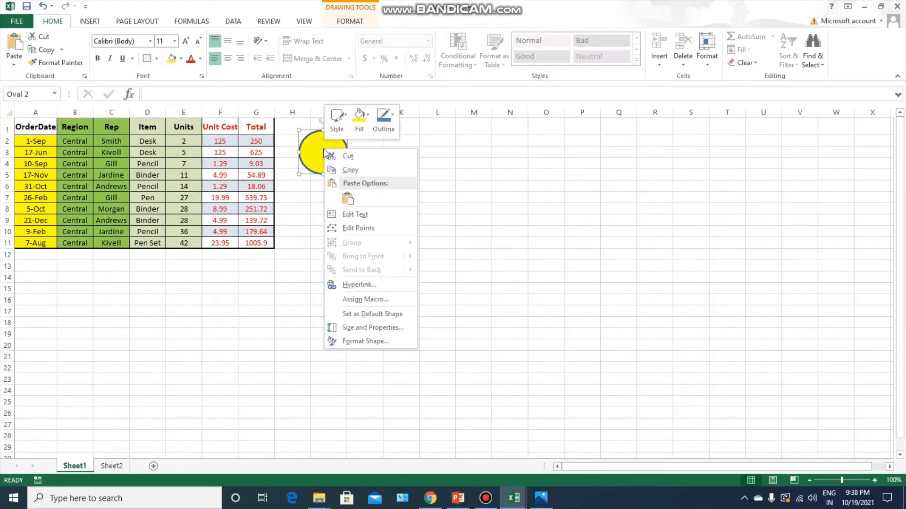
pyautogui.click(364, 300)
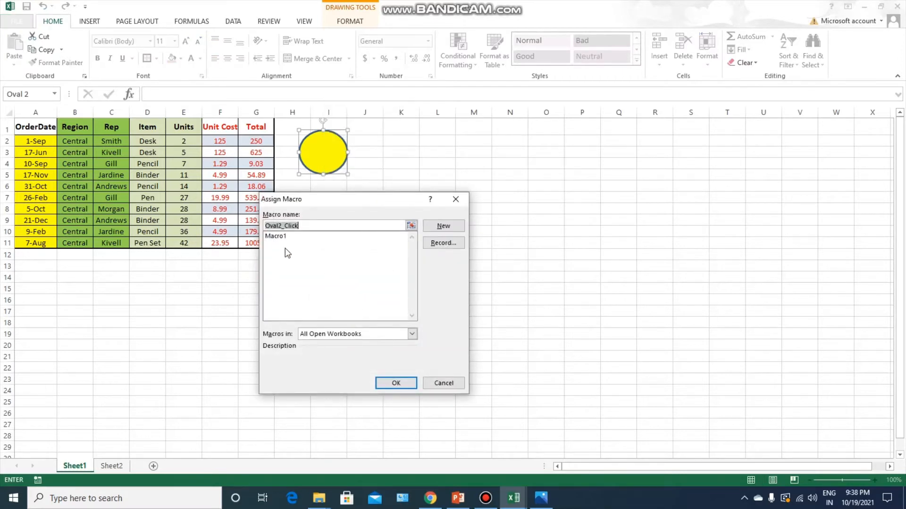
pyautogui.click(279, 237)
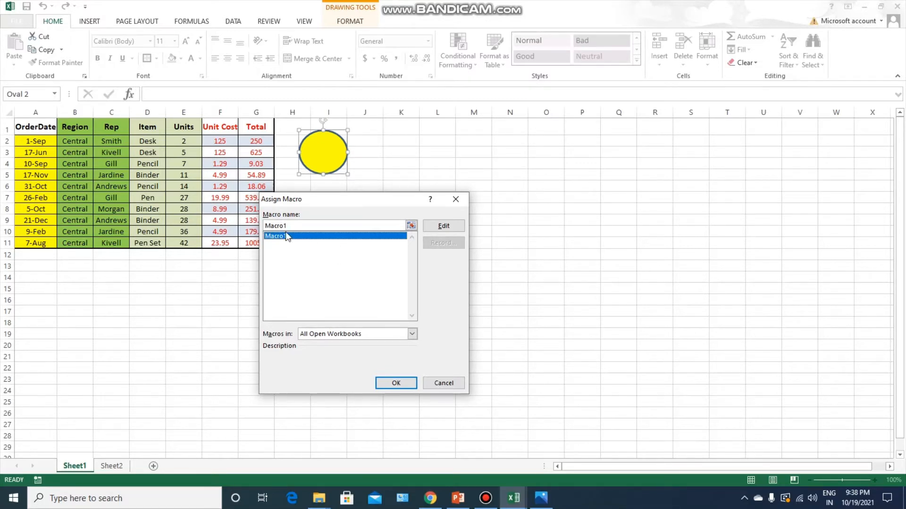
pyautogui.click(396, 383)
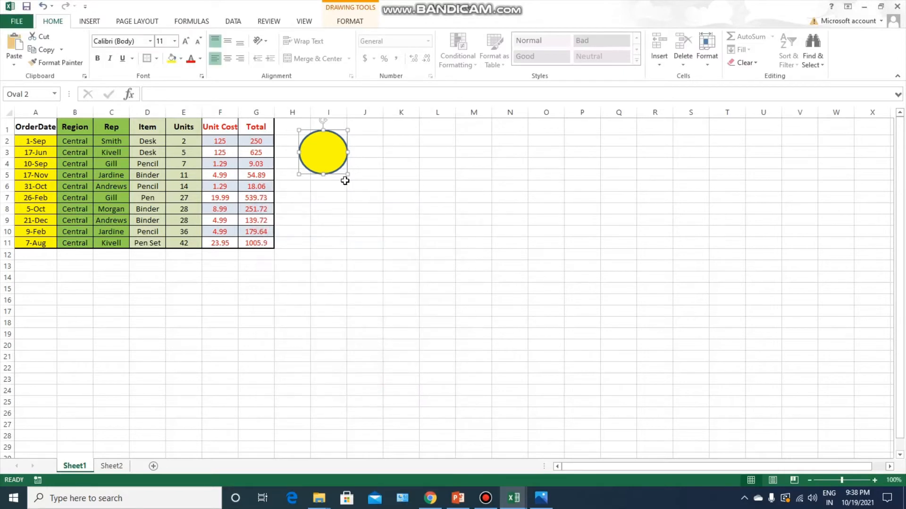
pyautogui.click(382, 199)
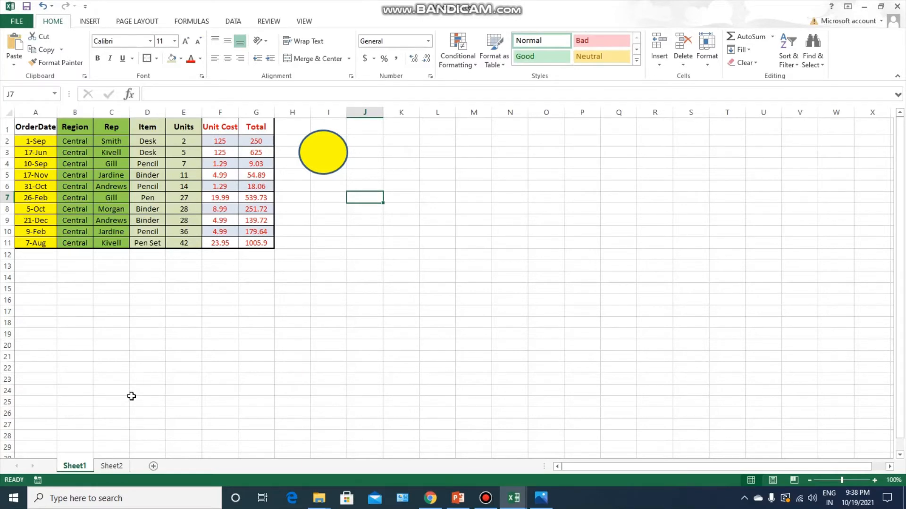
# Step: Copy the unformatted sales data A1:G11 from Sheet2 and paste it over the Sheet1 table starting at cell A1
pyautogui.click(118, 467)
pyautogui.click(61, 283)
pyautogui.moveTo(33, 124); pyautogui.dragTo(253, 237)
pyautogui.click(44, 50)
pyautogui.click(75, 466)
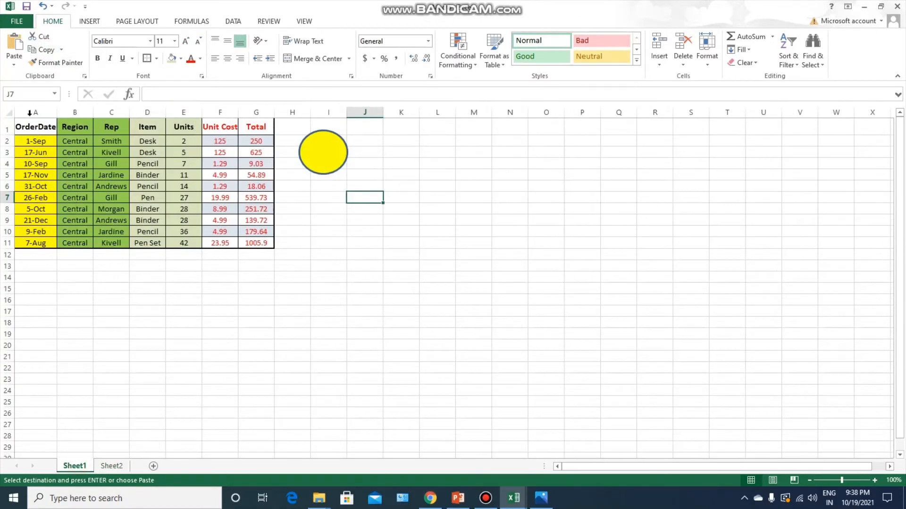
pyautogui.click(35, 127)
pyautogui.click(21, 44)
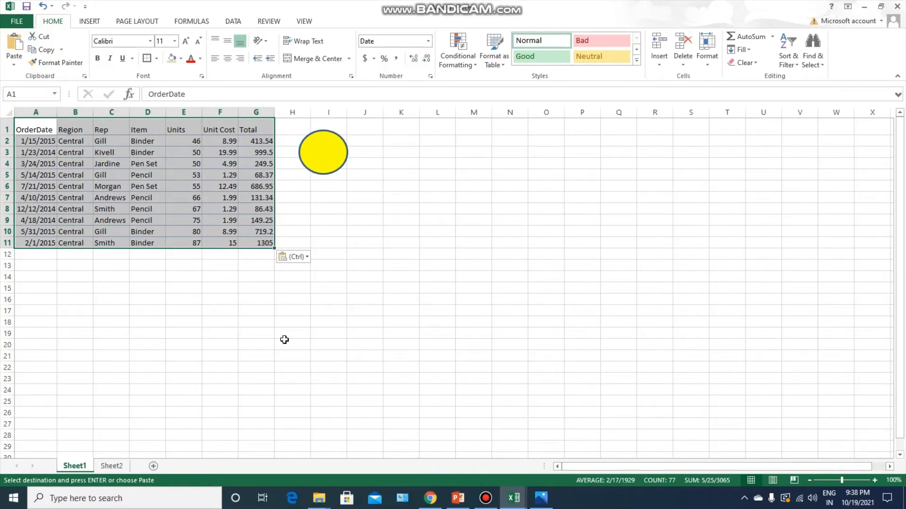
pyautogui.click(369, 315)
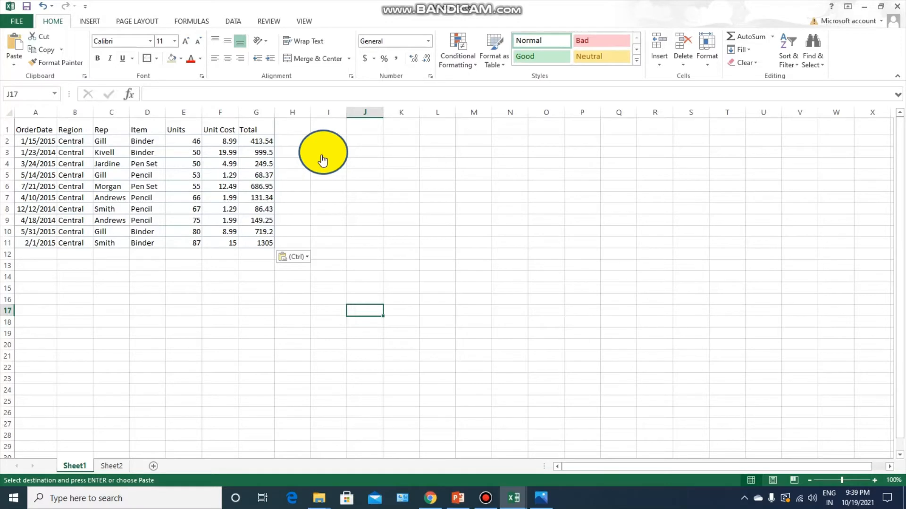
pyautogui.hotkey('ctrl', 'z')
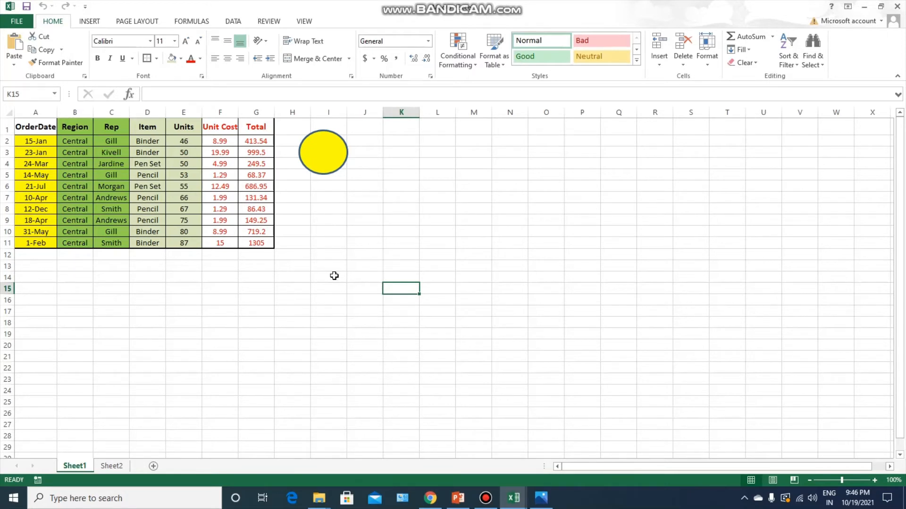
# Step: Open the code of Macro1 from the oval's macro assignment and enlarge the code window's height
pyautogui.rightClick(327, 167)
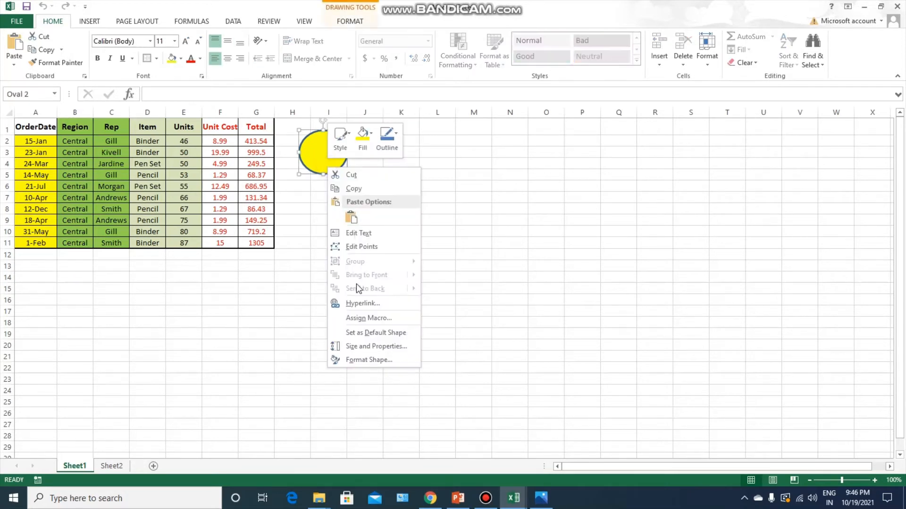
pyautogui.click(364, 317)
pyautogui.click(279, 254)
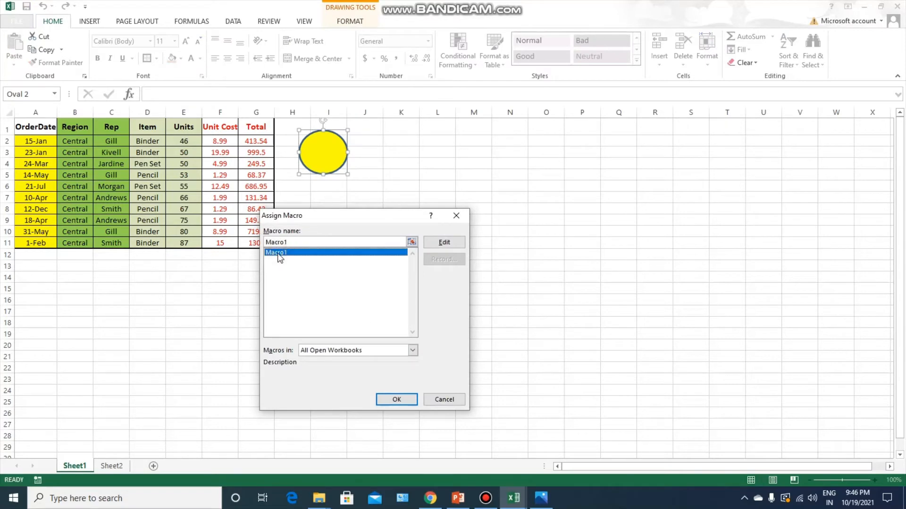
pyautogui.click(427, 242)
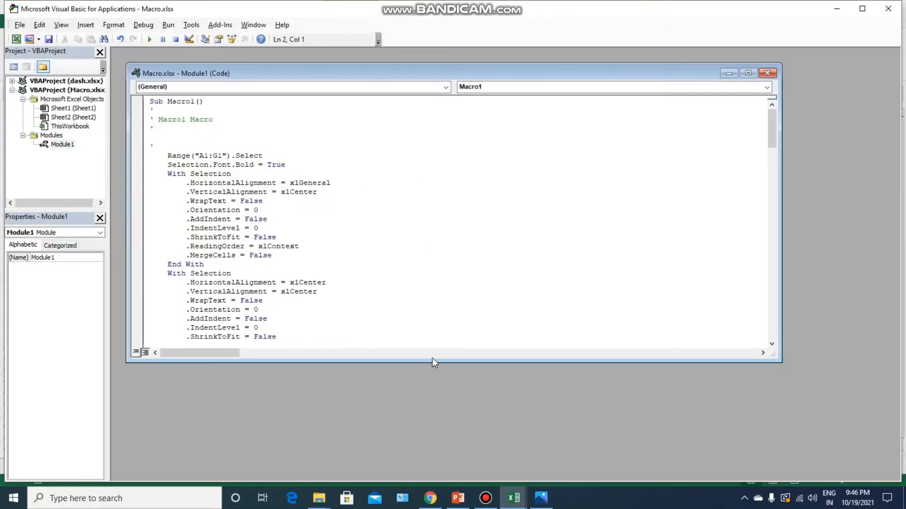
pyautogui.moveTo(457, 364); pyautogui.dragTo(456, 456)
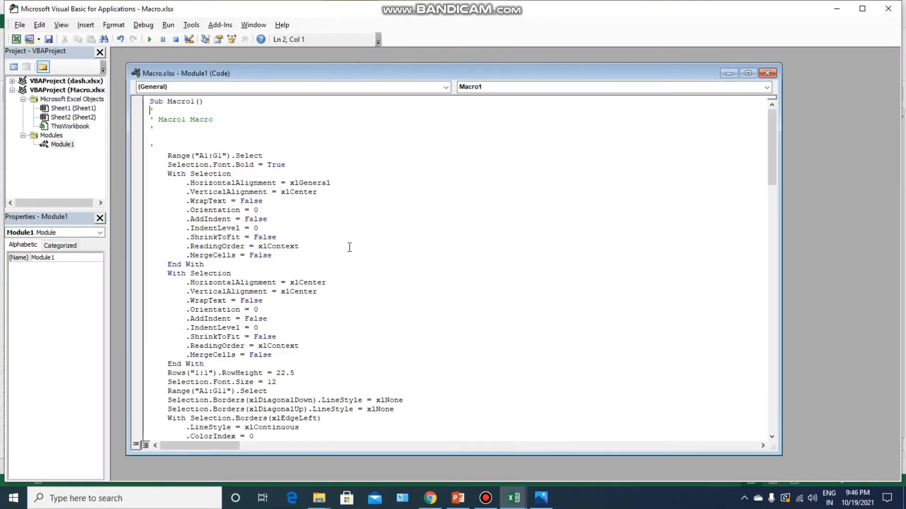
# Step: Examine the recorded Macro1 code, including its cell ranges and formatting commands, and return to the worksheet by closing the code editor
pyautogui.scroll(-2, 351, 243)
pyautogui.scroll(-13, 351, 243)
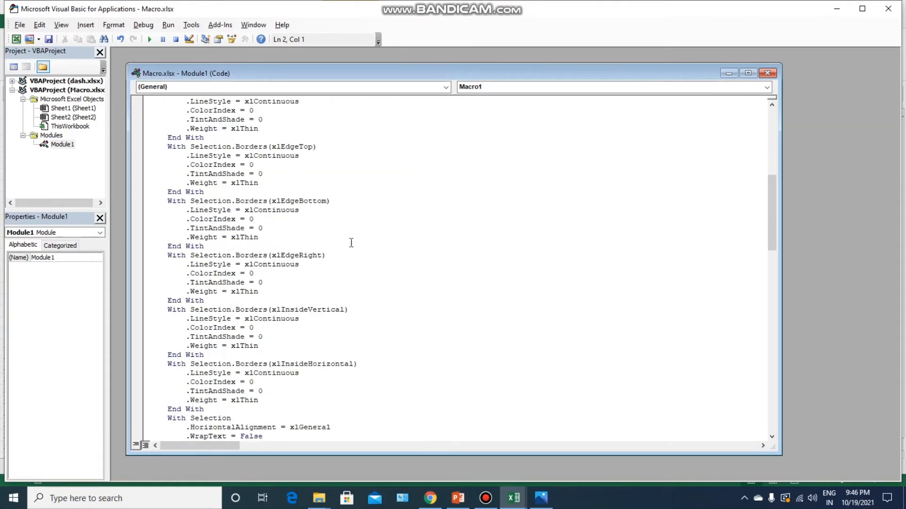
pyautogui.scroll(-17, 351, 243)
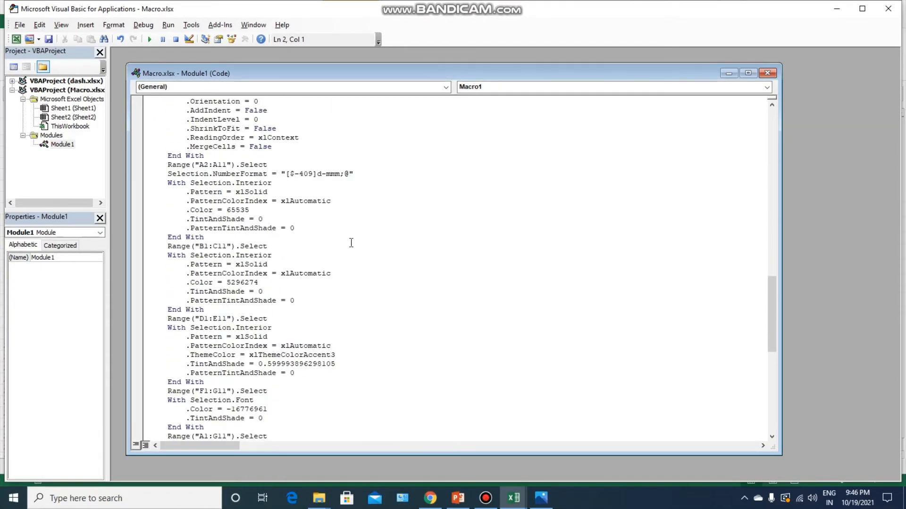
pyautogui.scroll(-8, 351, 243)
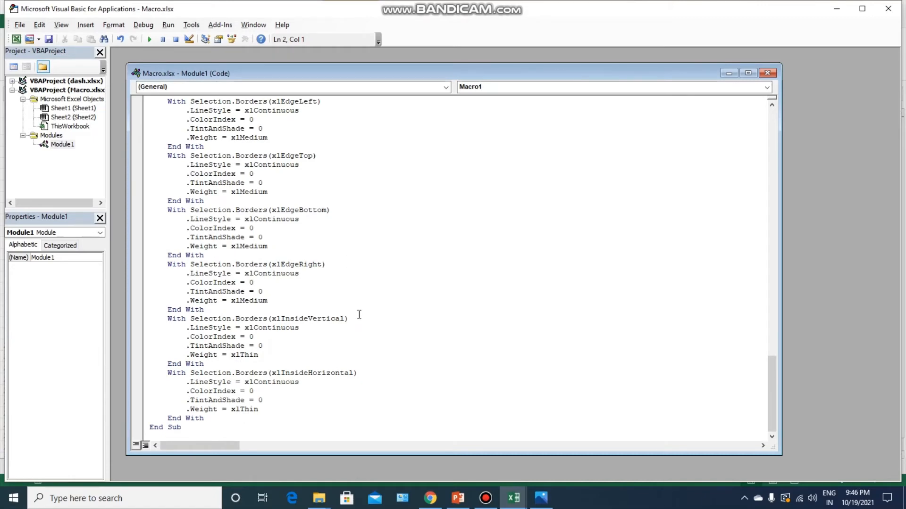
pyautogui.scroll(20, 359, 315)
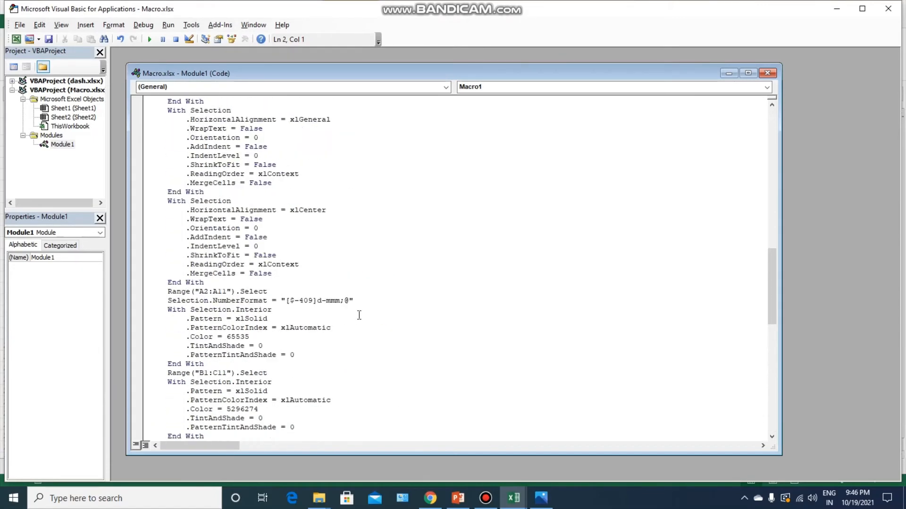
pyautogui.scroll(20, 359, 315)
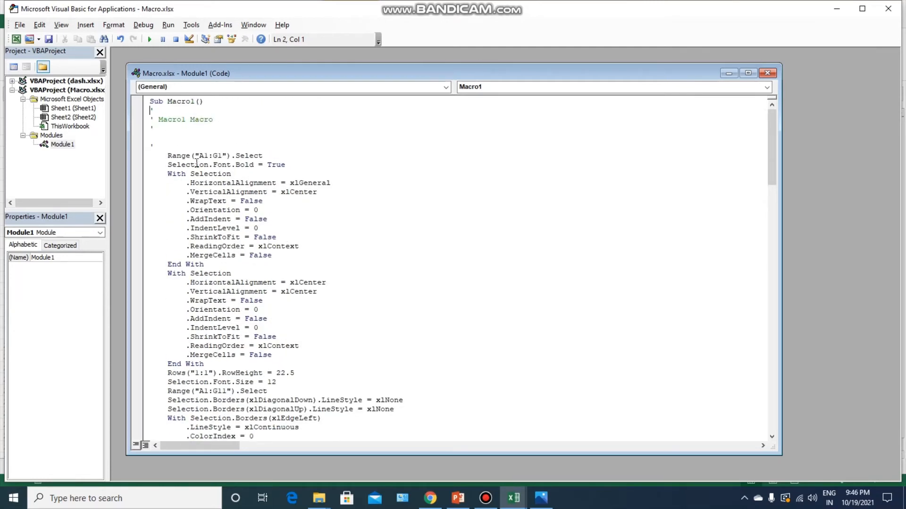
pyautogui.scroll(-15, 236, 279)
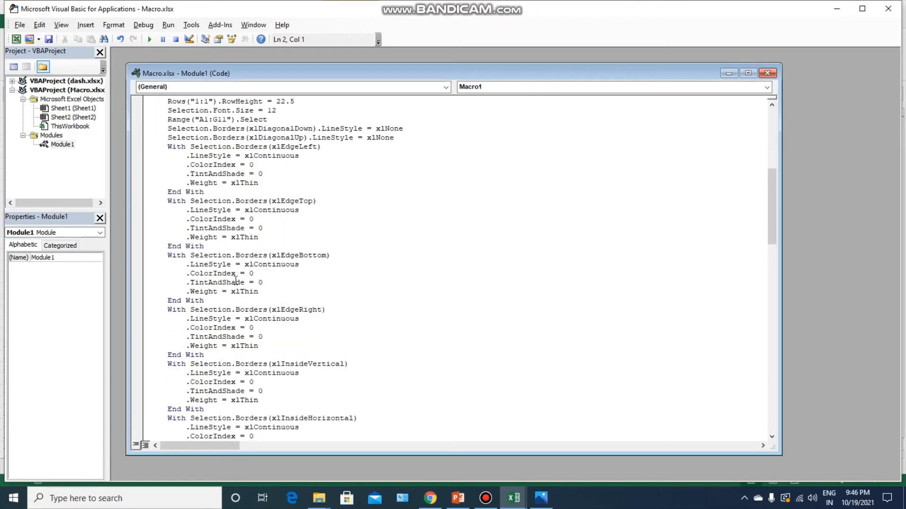
pyautogui.scroll(-14, 236, 279)
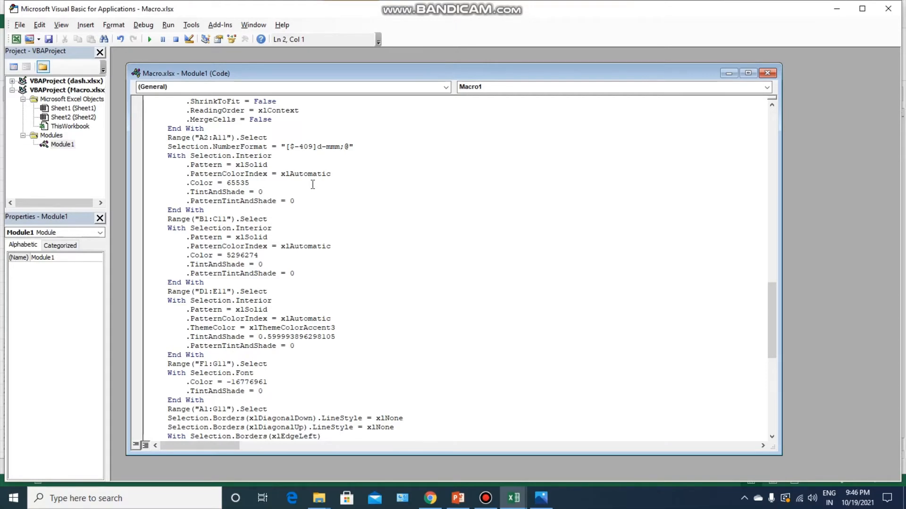
pyautogui.scroll(-4, 276, 202)
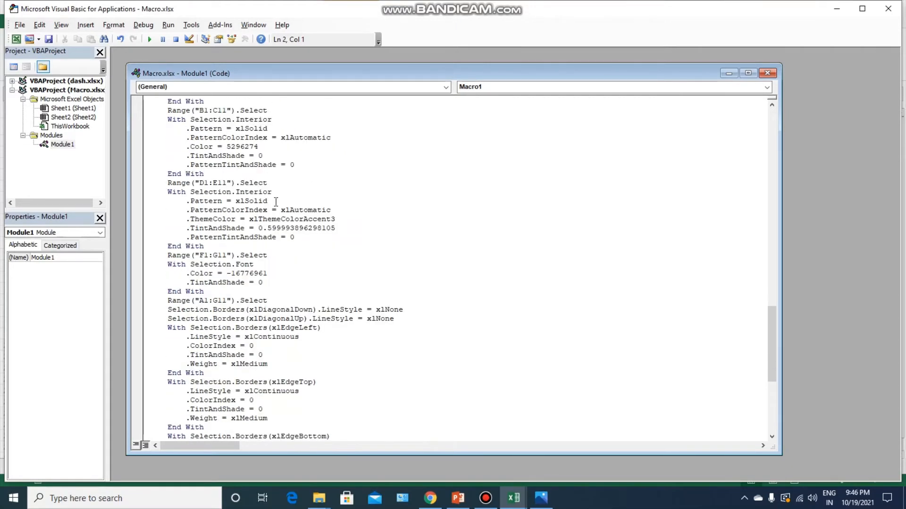
pyautogui.scroll(-1, 276, 202)
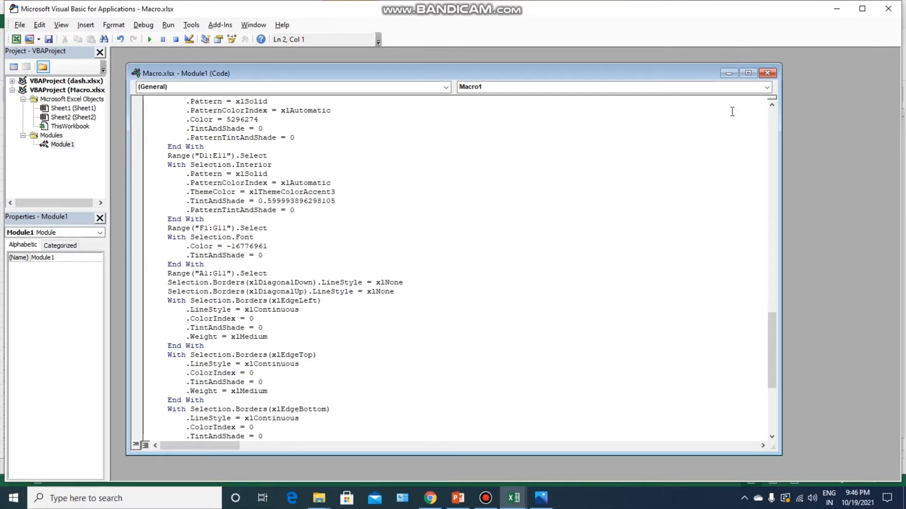
pyautogui.click(767, 73)
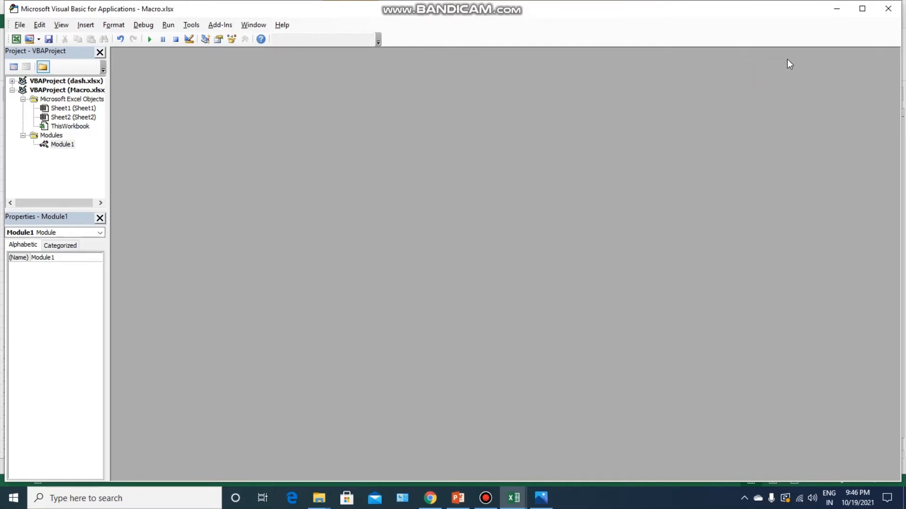
pyautogui.click(896, 9)
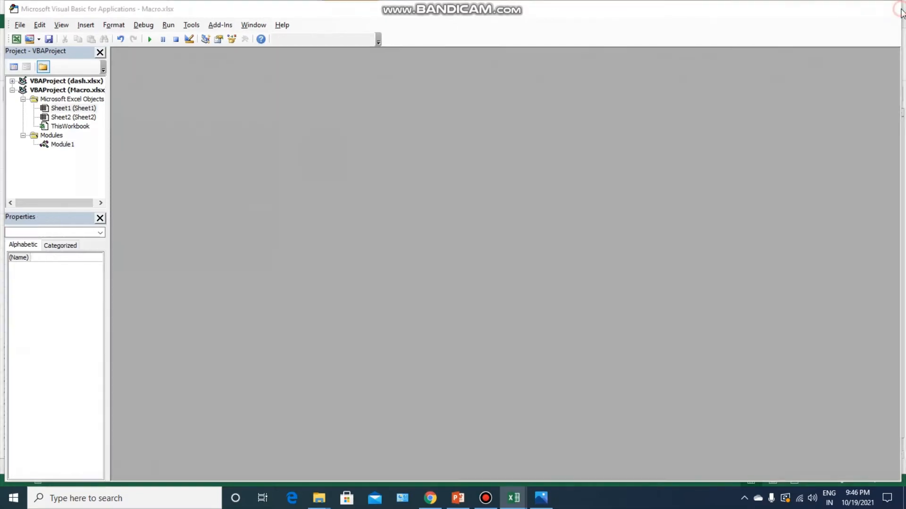
pyautogui.click(458, 240)
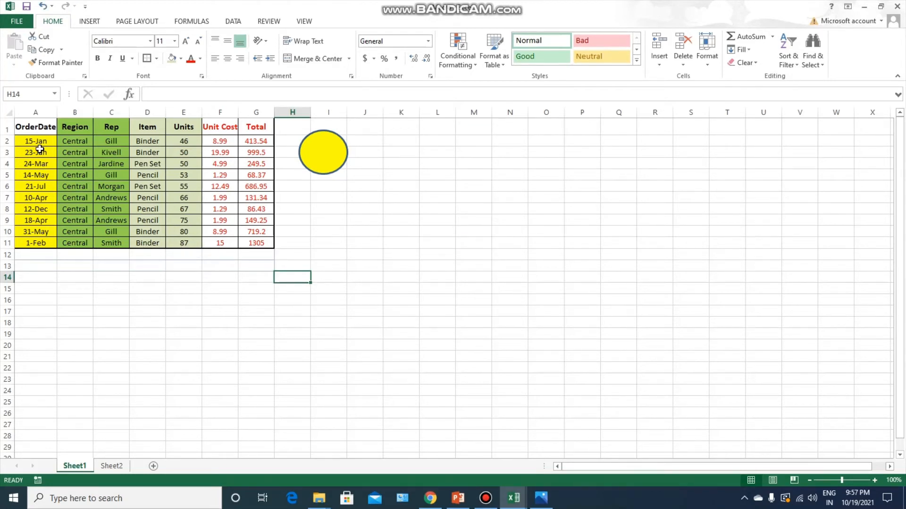
pyautogui.moveTo(35, 128); pyautogui.dragTo(48, 241)
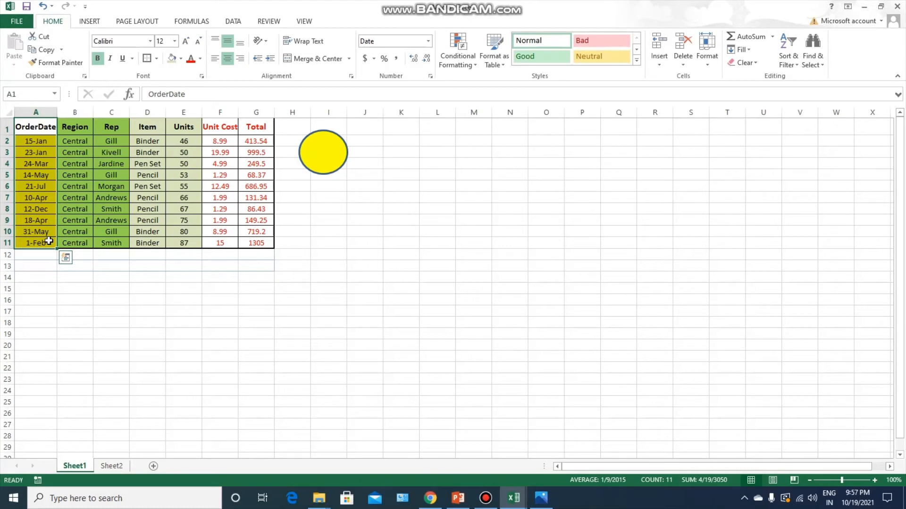
pyautogui.click(50, 127)
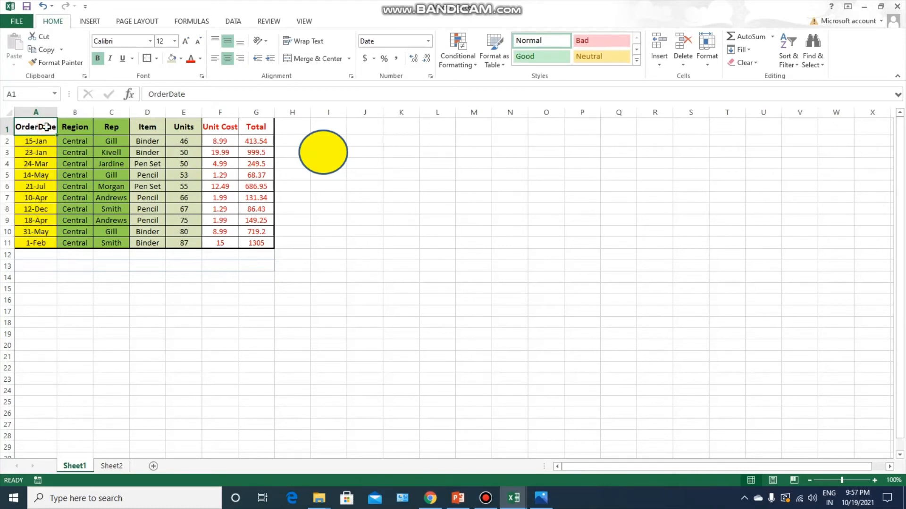
pyautogui.click(282, 267)
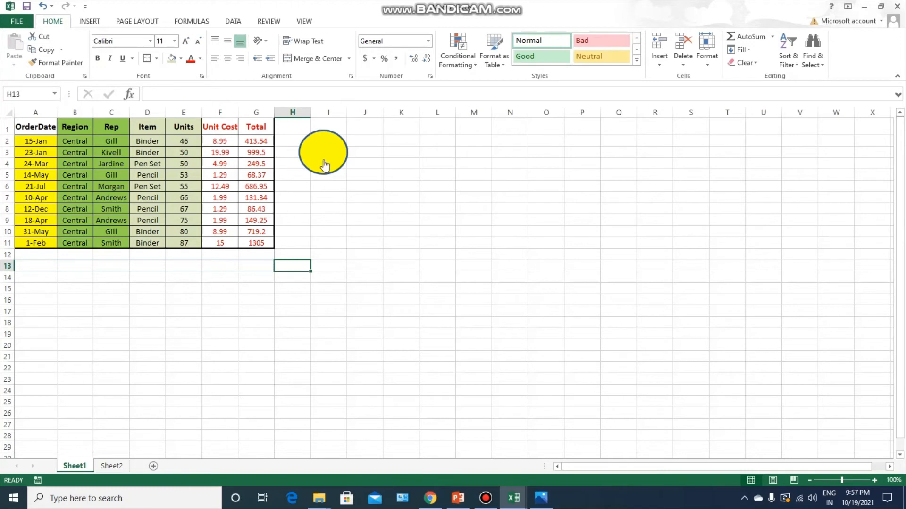
pyautogui.click(37, 130)
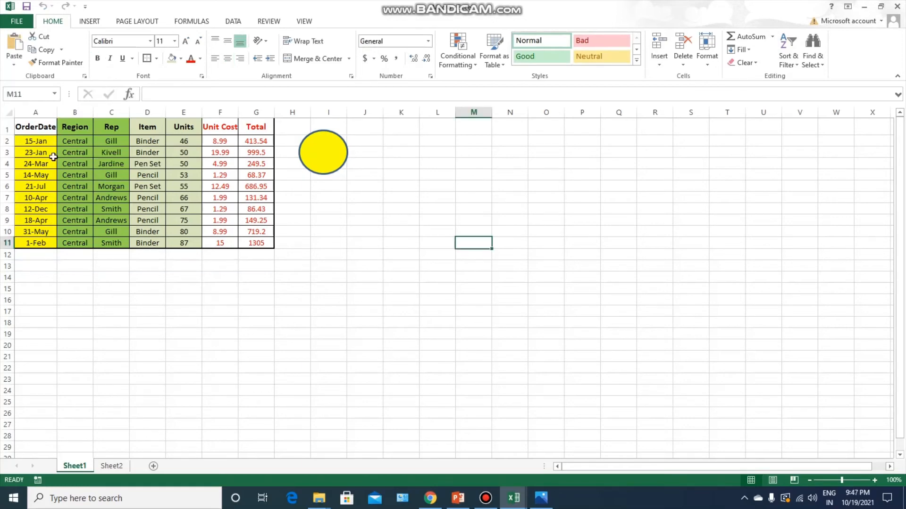
# Step: On Sheet2, extend the sales data in columns A to G by two rows, down to row 13, using AutoFill
pyautogui.click(112, 466)
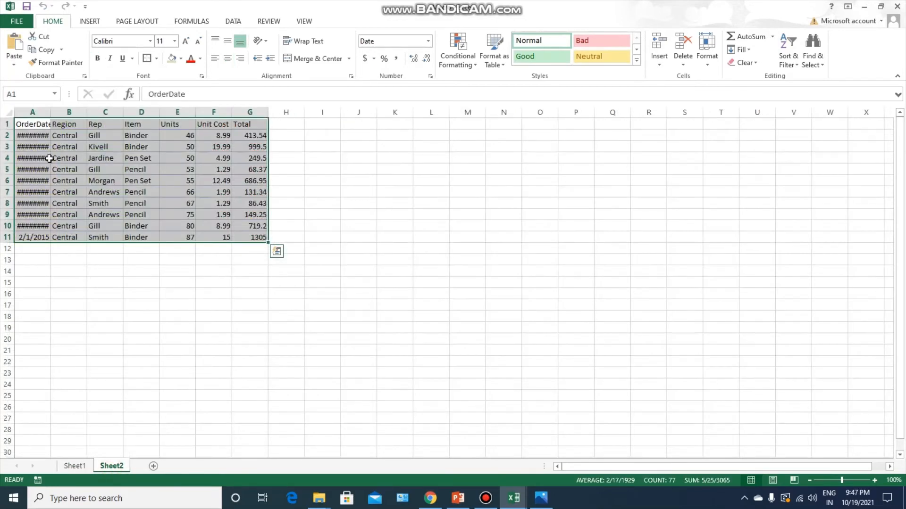
pyautogui.moveTo(19, 226); pyautogui.dragTo(270, 264)
pyautogui.click(243, 288)
# Step: Copy the extended sales data A1:G13 from Sheet2 and paste it into Sheet1 starting at cell A1
pyautogui.moveTo(35, 125); pyautogui.dragTo(257, 260)
pyautogui.click(42, 49)
pyautogui.click(74, 466)
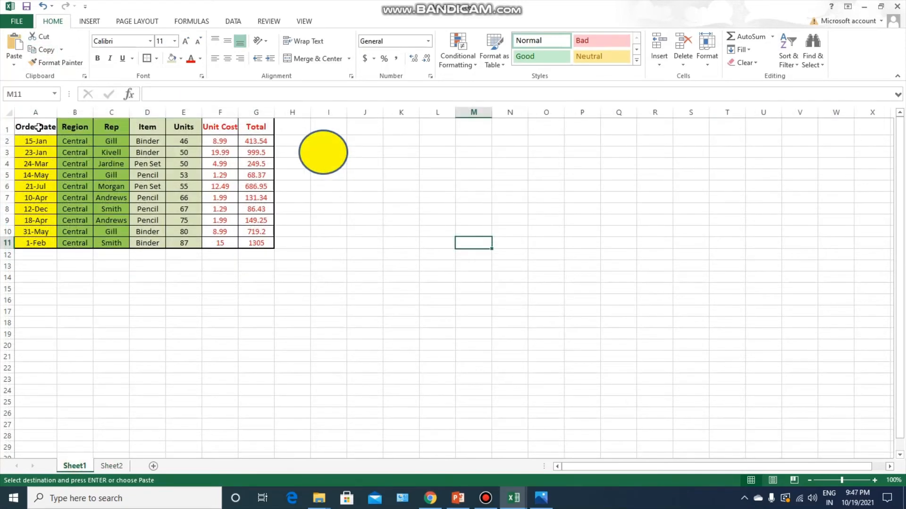
pyautogui.click(33, 126)
pyautogui.click(14, 44)
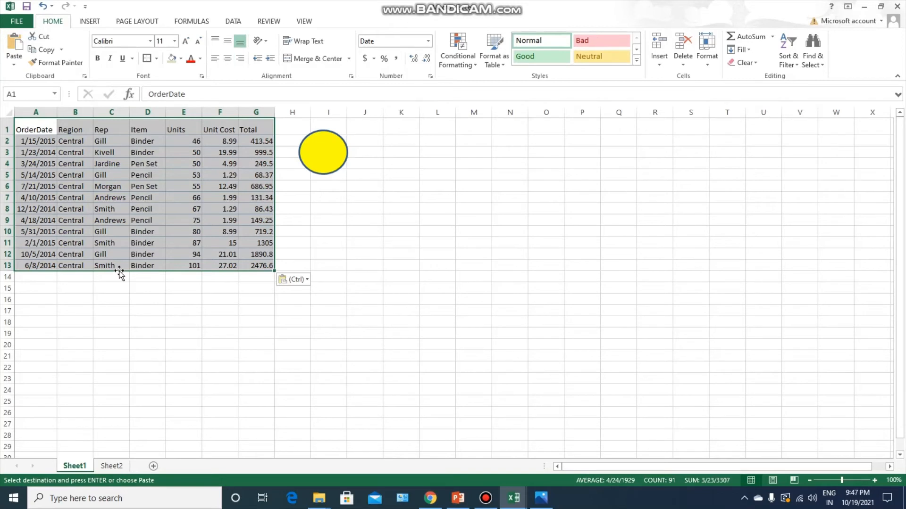
# Step: Run the oval's macro on the pasted Sheet1 data and select the range A1:G11 to check the formatting
pyautogui.moveTo(41, 127); pyautogui.dragTo(270, 243)
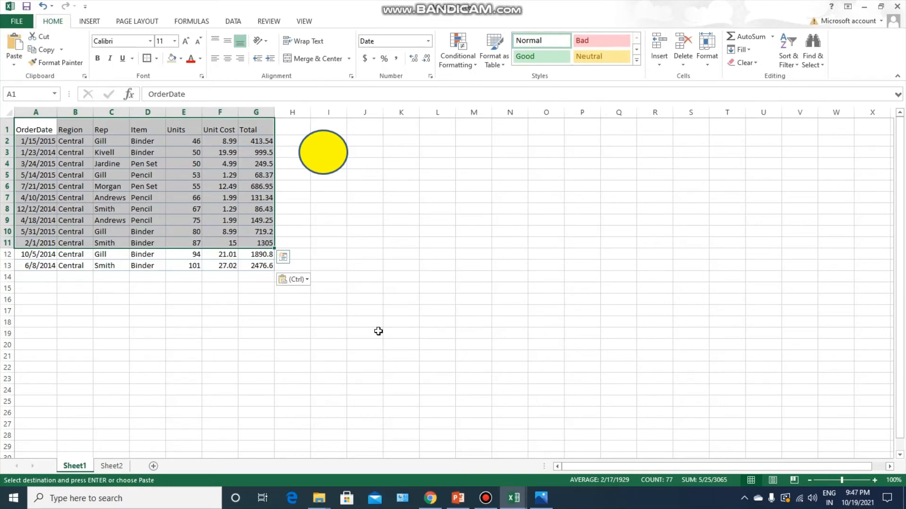
pyautogui.click(377, 331)
pyautogui.click(320, 161)
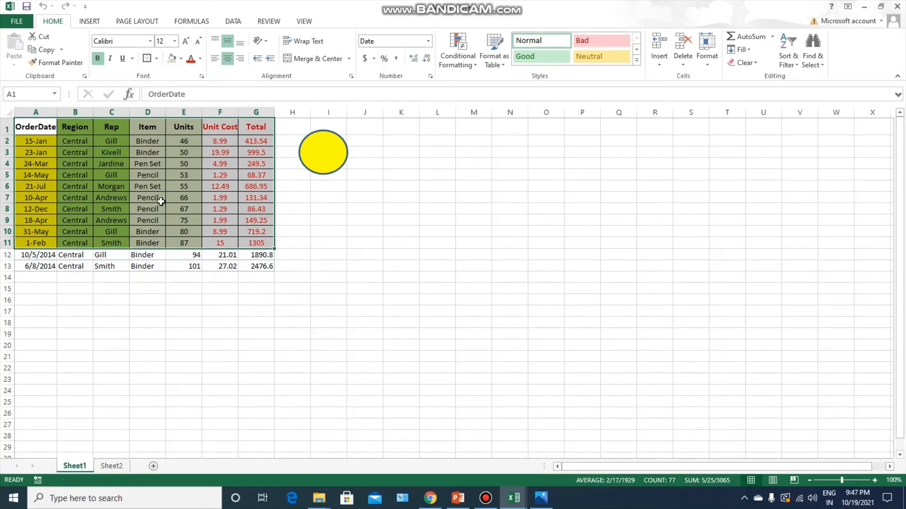
pyautogui.moveTo(44, 128); pyautogui.dragTo(252, 243)
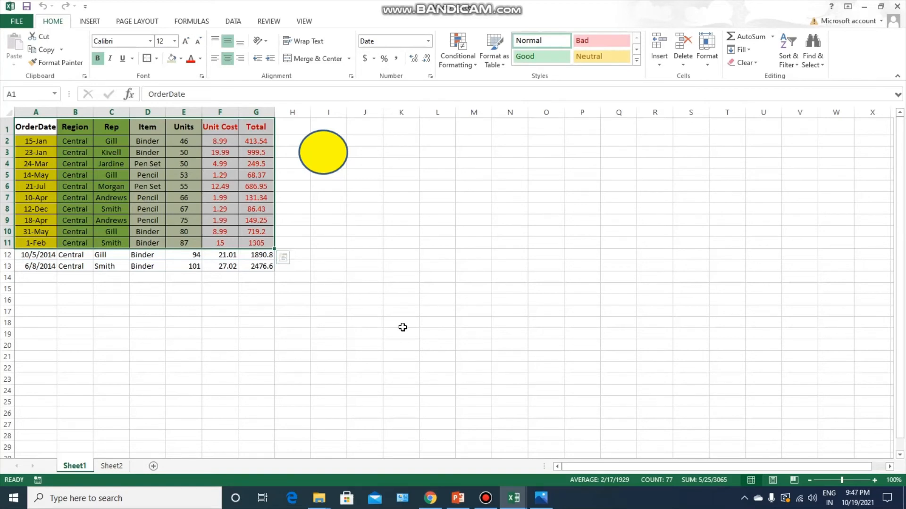
# Step: Examine the formatted ranges A1:G11, A2:A11 and B1:C11 against column A and the cells below row 11 by selecting them
pyautogui.moveTo(43, 129); pyautogui.dragTo(263, 241)
pyautogui.moveTo(35, 141); pyautogui.dragTo(43, 241)
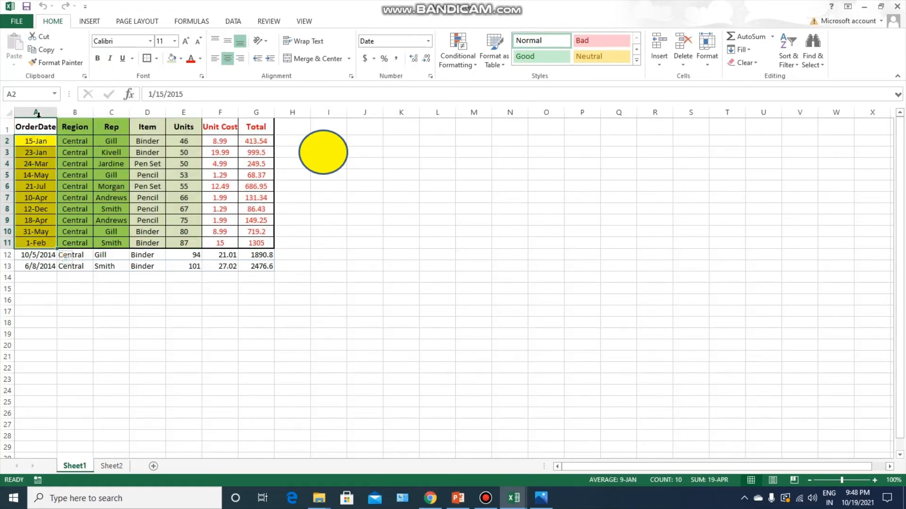
pyautogui.click(39, 110)
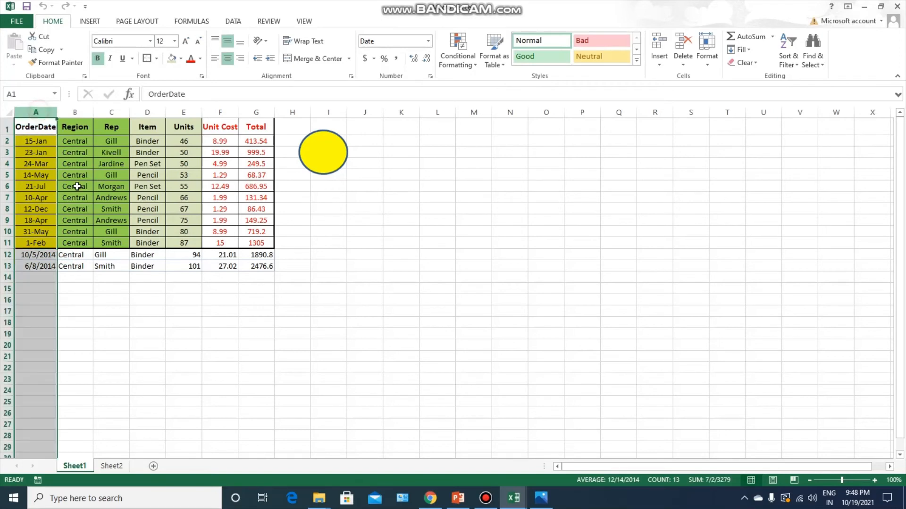
pyautogui.click(131, 313)
pyautogui.moveTo(68, 130); pyautogui.dragTo(117, 241)
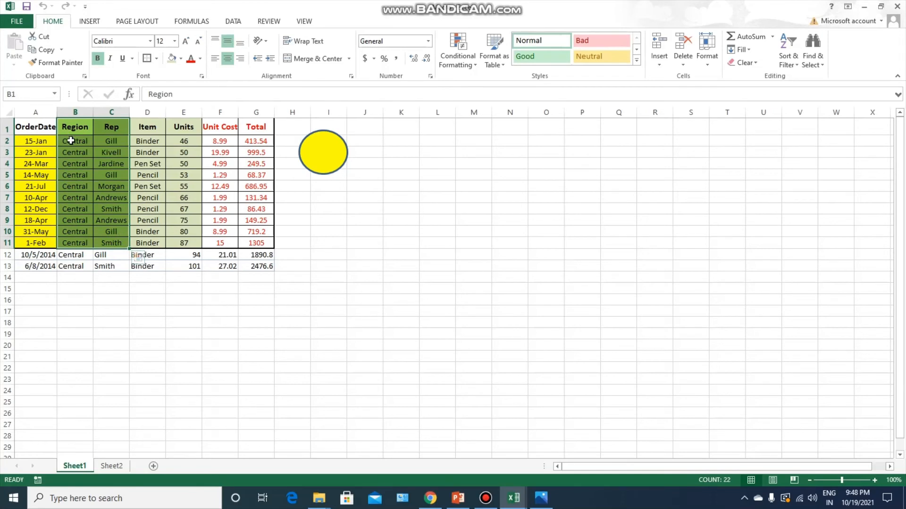
pyautogui.moveTo(72, 127); pyautogui.dragTo(126, 390)
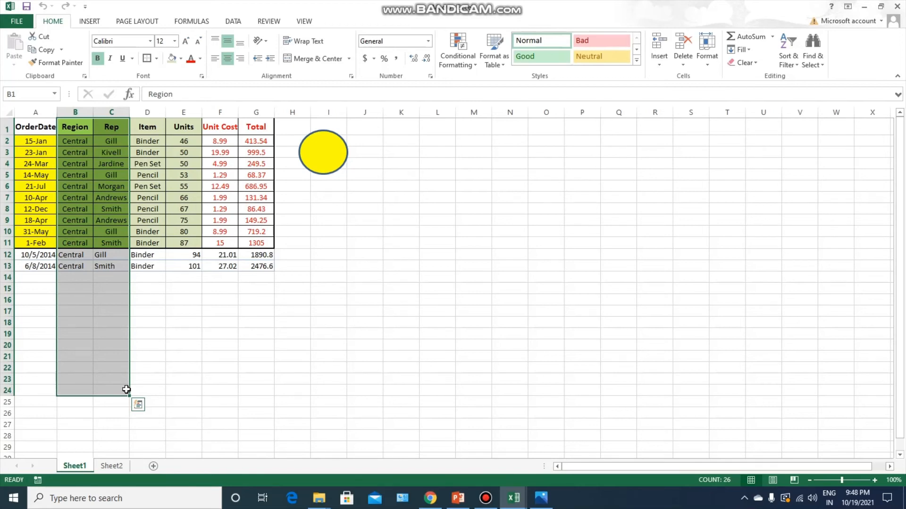
pyautogui.moveTo(28, 302); pyautogui.dragTo(222, 435)
pyautogui.moveTo(327, 240); pyautogui.dragTo(542, 296)
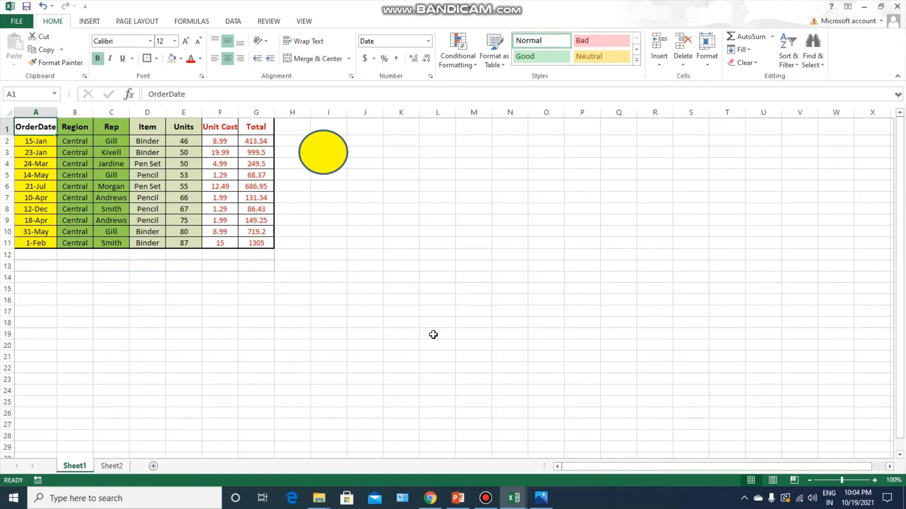
# Step: Save the workbook as an Excel Macro-Enabled Workbook named Macro in the Macros folder
pyautogui.click(18, 22)
pyautogui.click(29, 140)
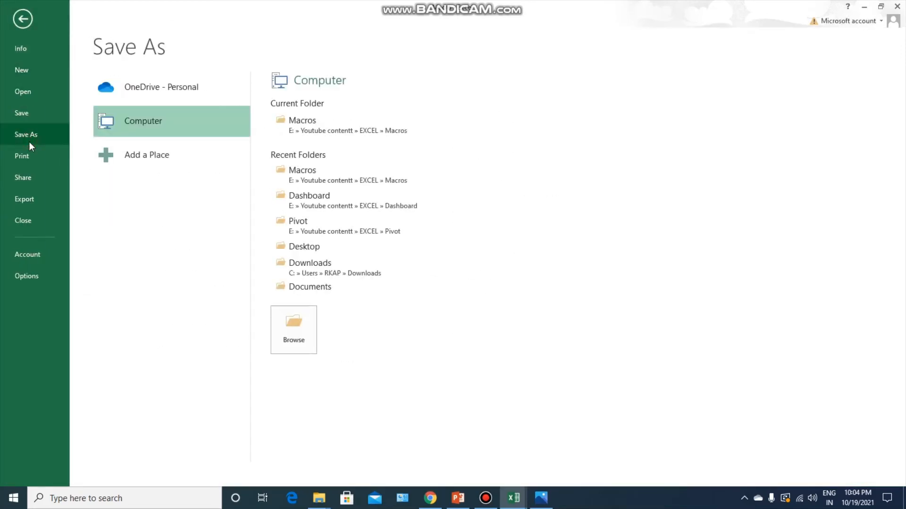
pyautogui.click(324, 188)
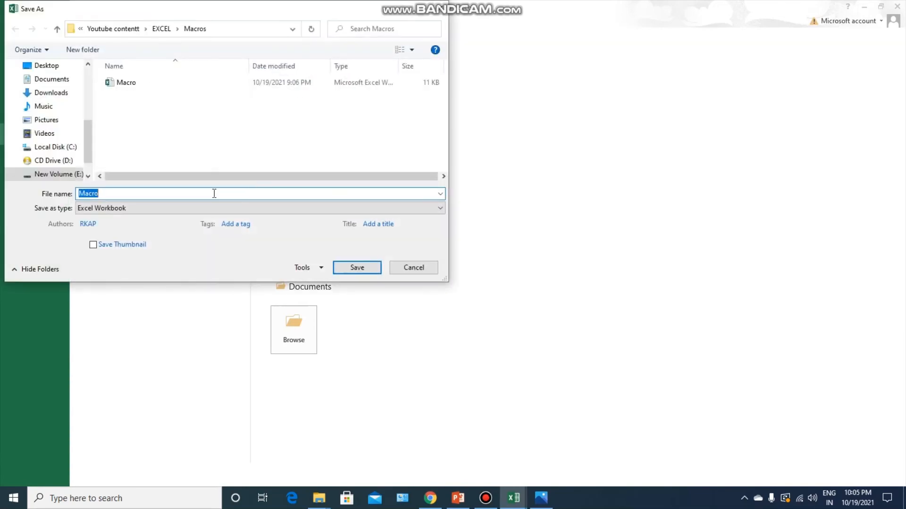
pyautogui.click(197, 209)
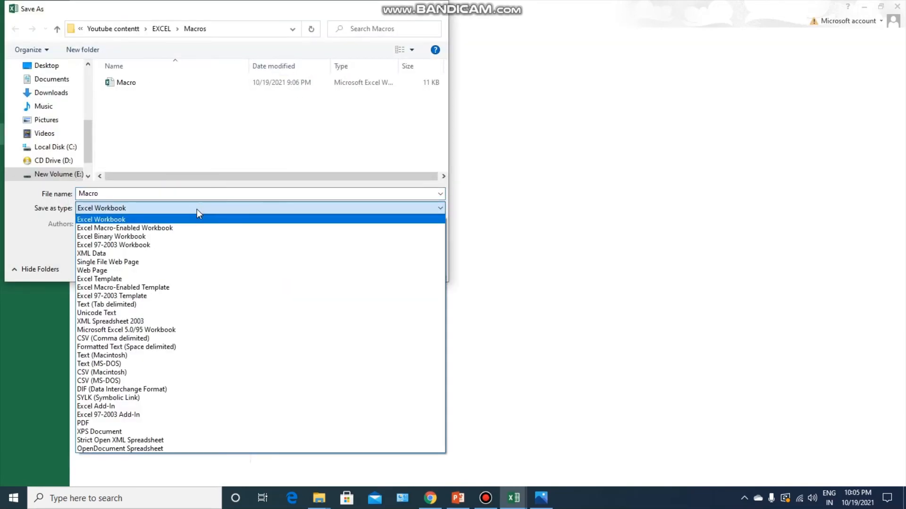
pyautogui.click(121, 229)
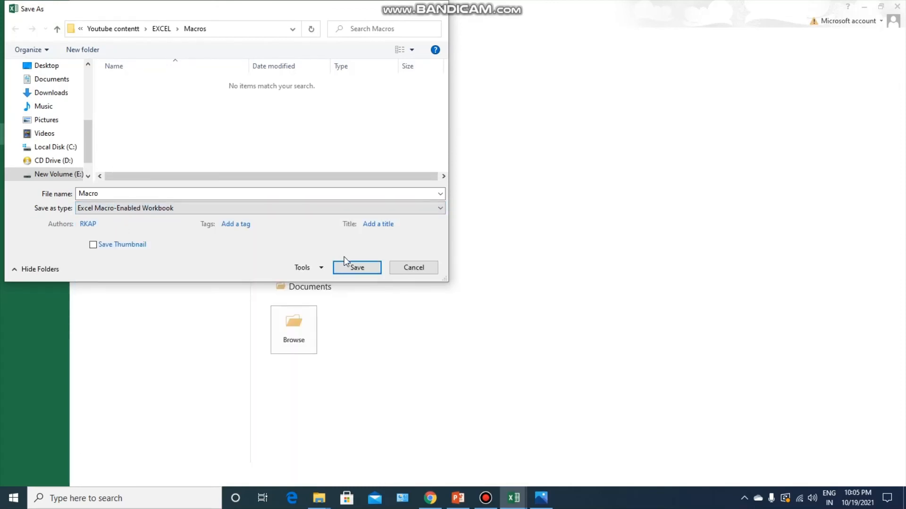
pyautogui.click(352, 268)
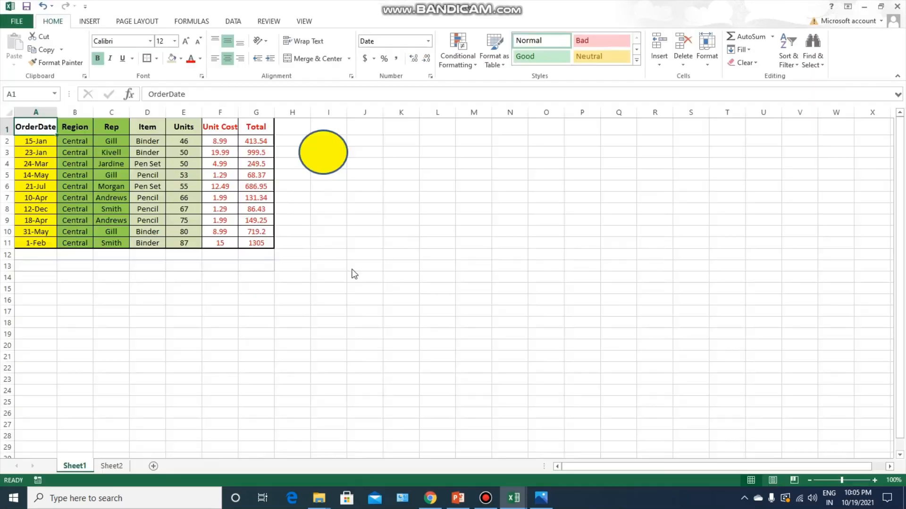
pyautogui.click(419, 275)
# Step: Copy the unformatted sales data A1:G11 from Sheet2 and paste it over the formatted table in Sheet1 at cell A1
pyautogui.click(119, 467)
pyautogui.moveTo(41, 125)
pyautogui.mouseDown()
pyautogui.moveTo(219, 236)
pyautogui.moveTo(251, 235)
pyautogui.mouseUp()
pyautogui.click(41, 60)
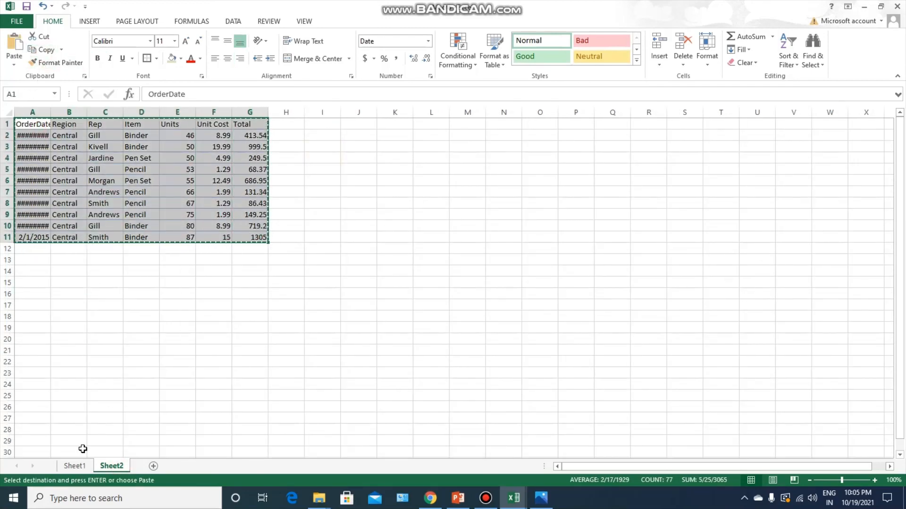
pyautogui.click(74, 466)
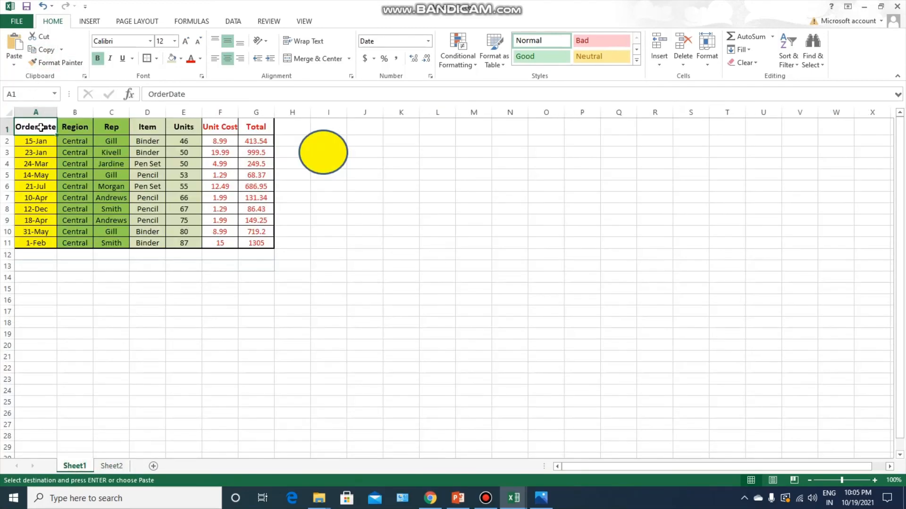
pyautogui.click(14, 43)
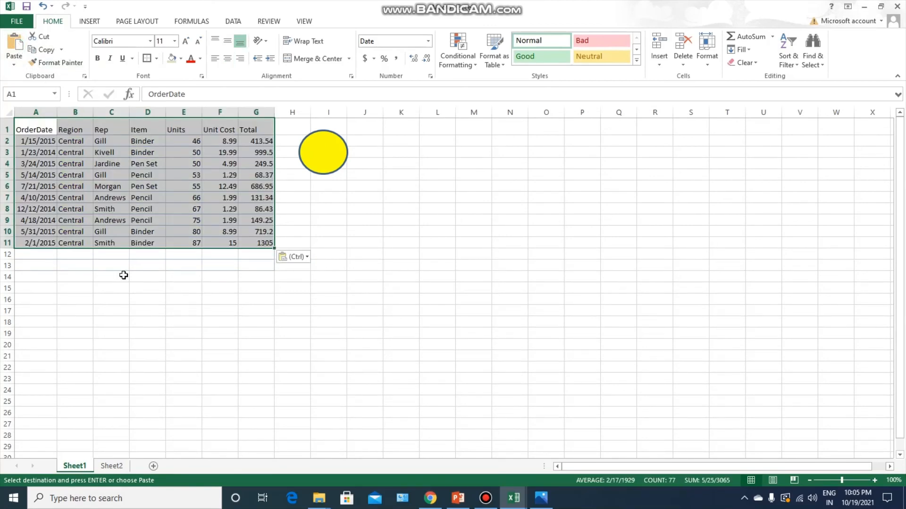
# Step: Deselect the pasted data on Sheet1 and run the yellow oval's macro to format the table
pyautogui.scroll(3, 200, 348)
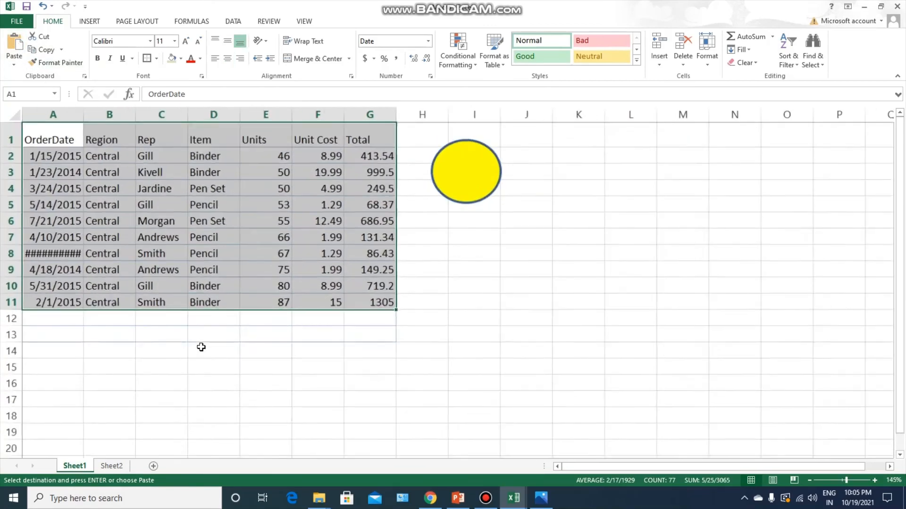
pyautogui.scroll(3, 201, 347)
pyautogui.click(621, 364)
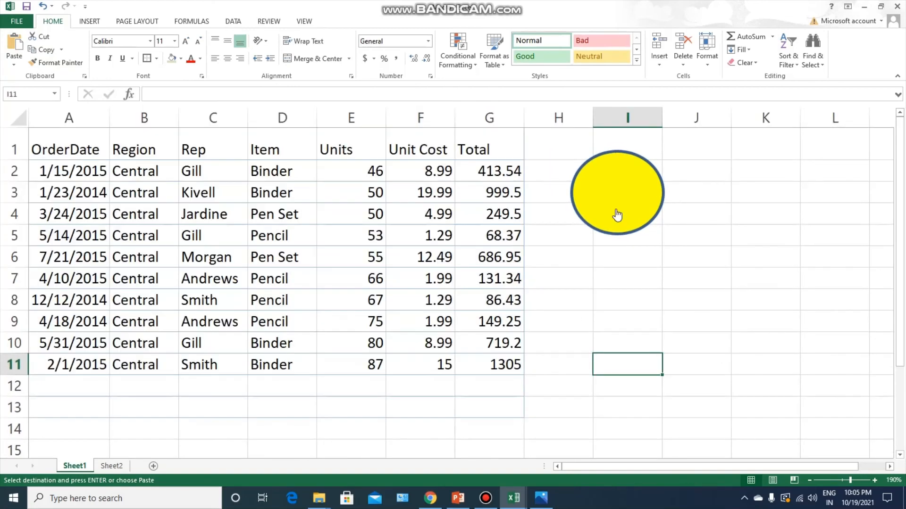
pyautogui.hotkey('ctrl', 'z')
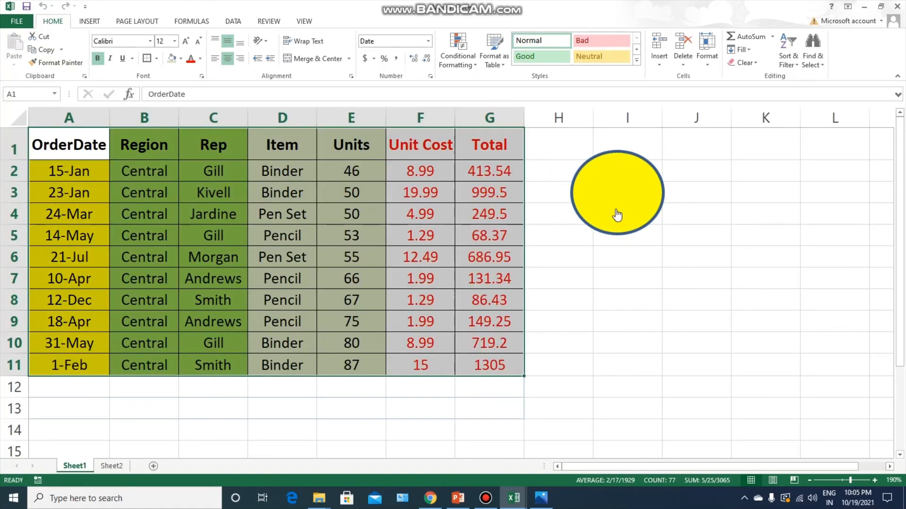